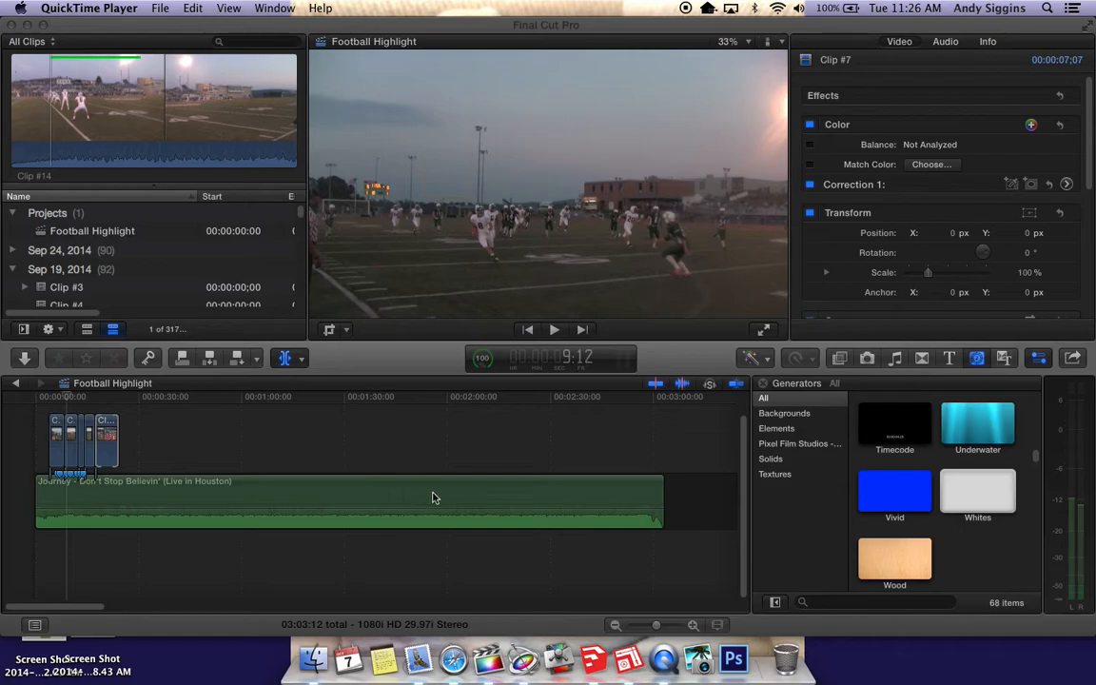
drag(62, 607, 107, 606)
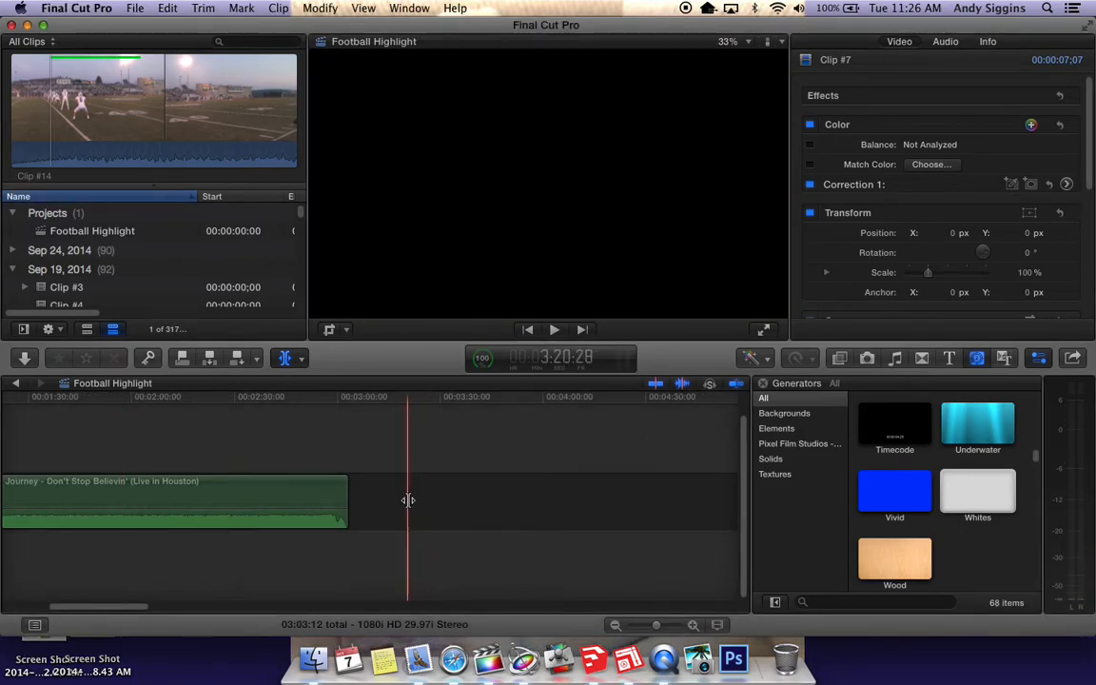
drag(138, 609, 83, 611)
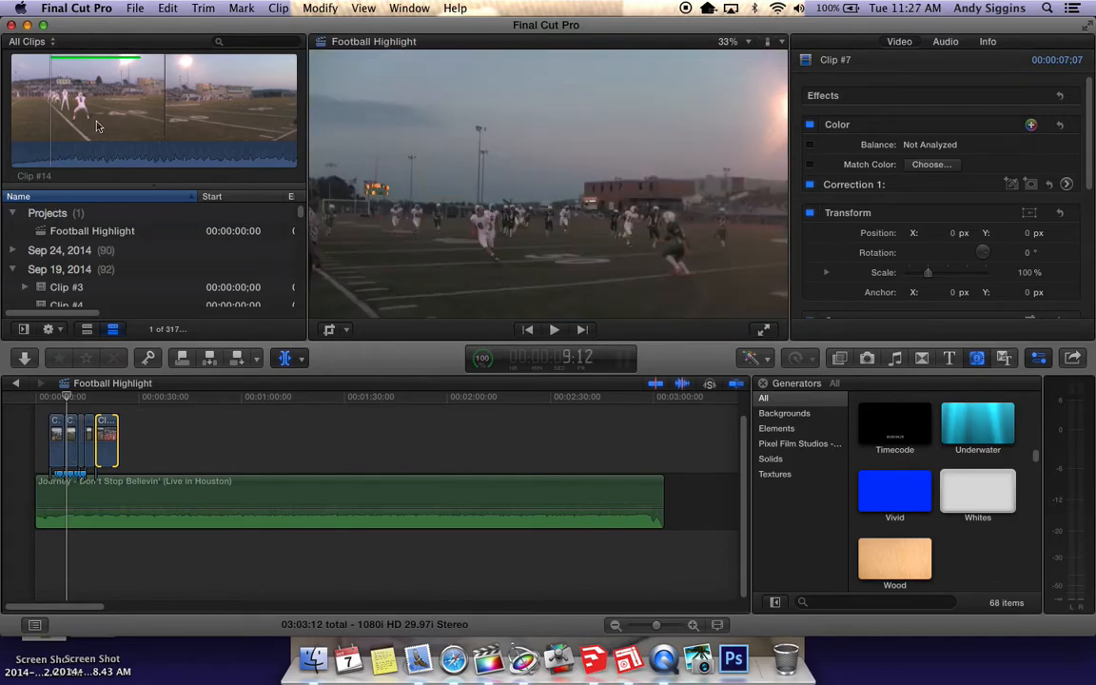
click(78, 450)
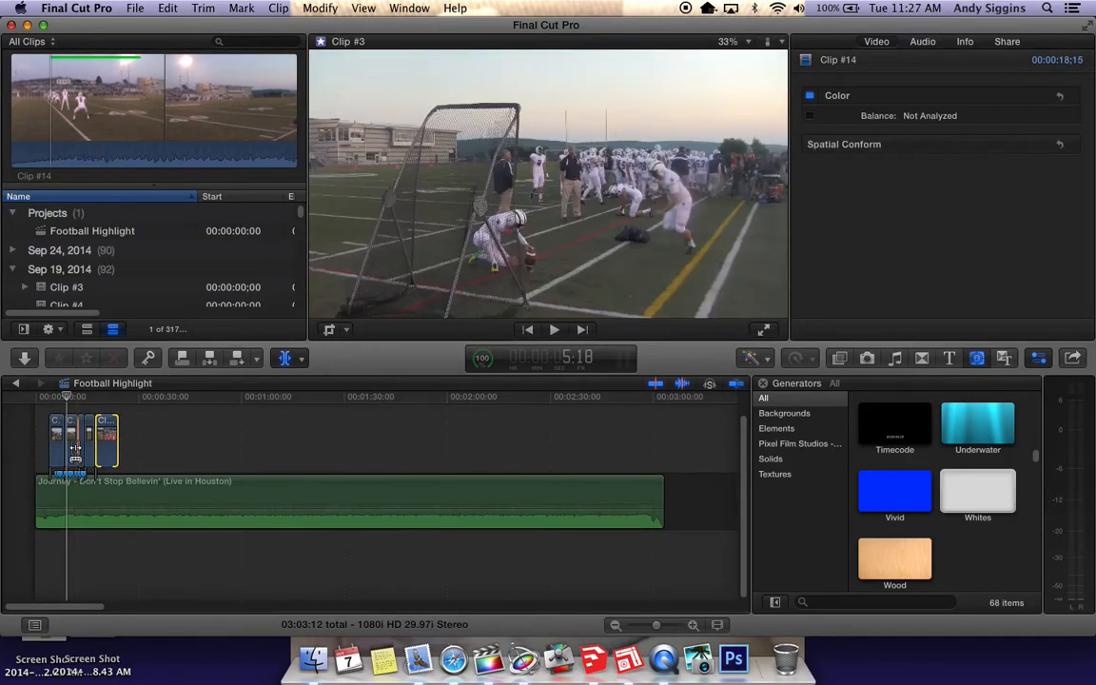
click(76, 452)
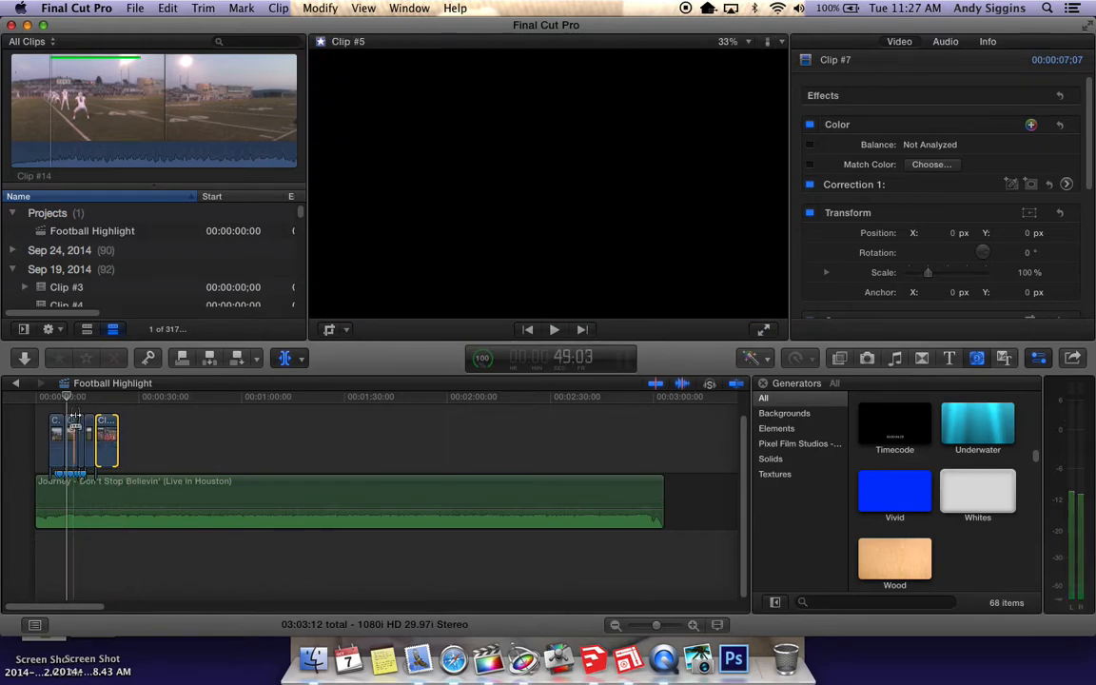
Filter the clip browser to show only Favorites and bring up the first clips of the Sep 19, 2014 event
click(54, 44)
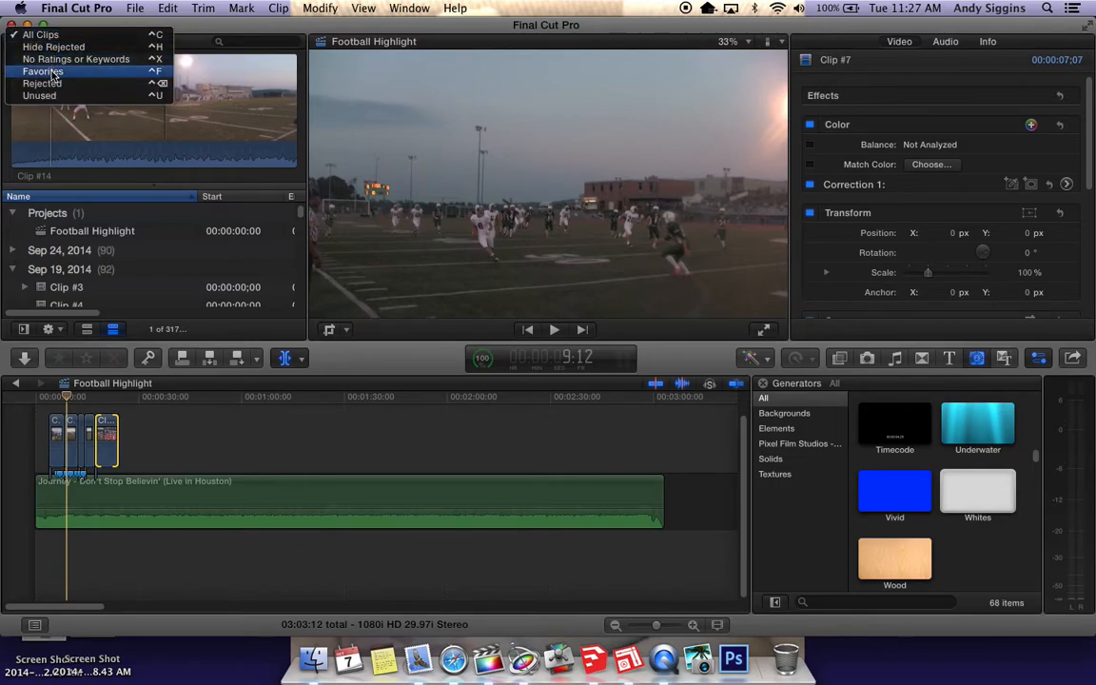
click(53, 73)
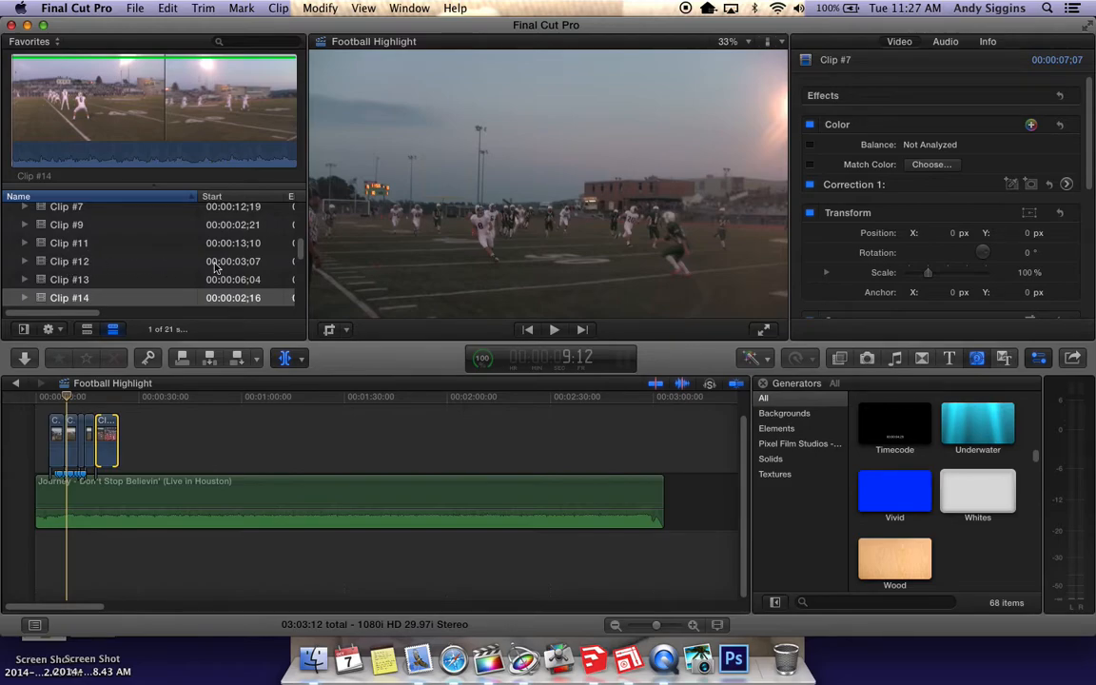
click(58, 71)
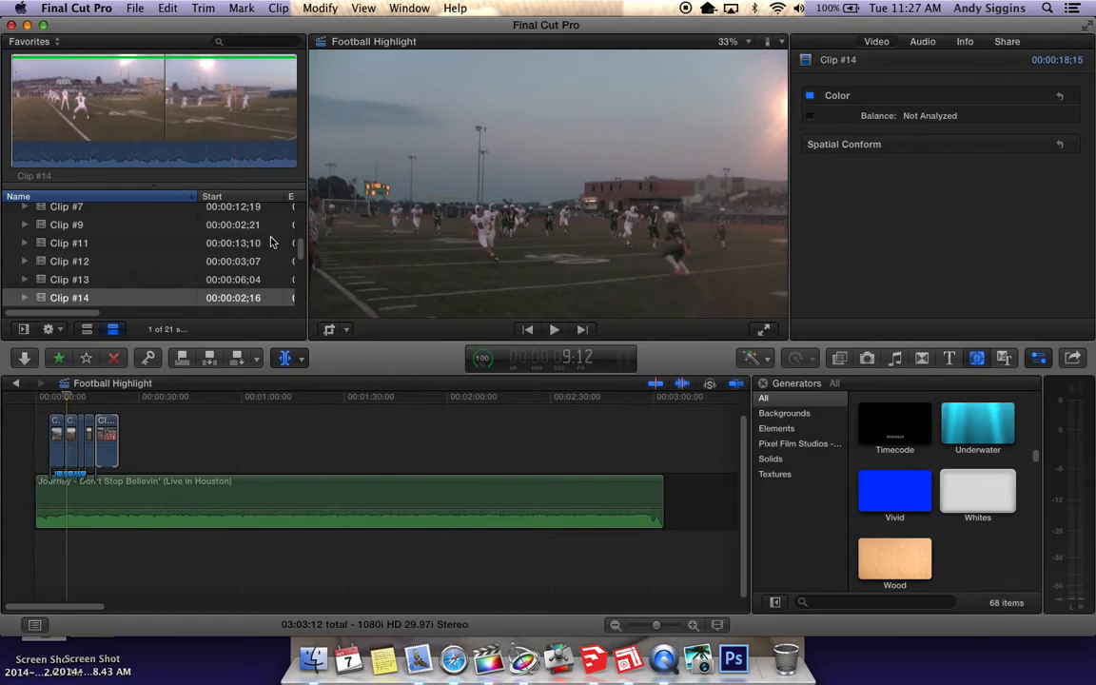
mouse_move(302, 252)
mouse_down()
mouse_move(306, 215)
mouse_move(304, 230)
mouse_up()
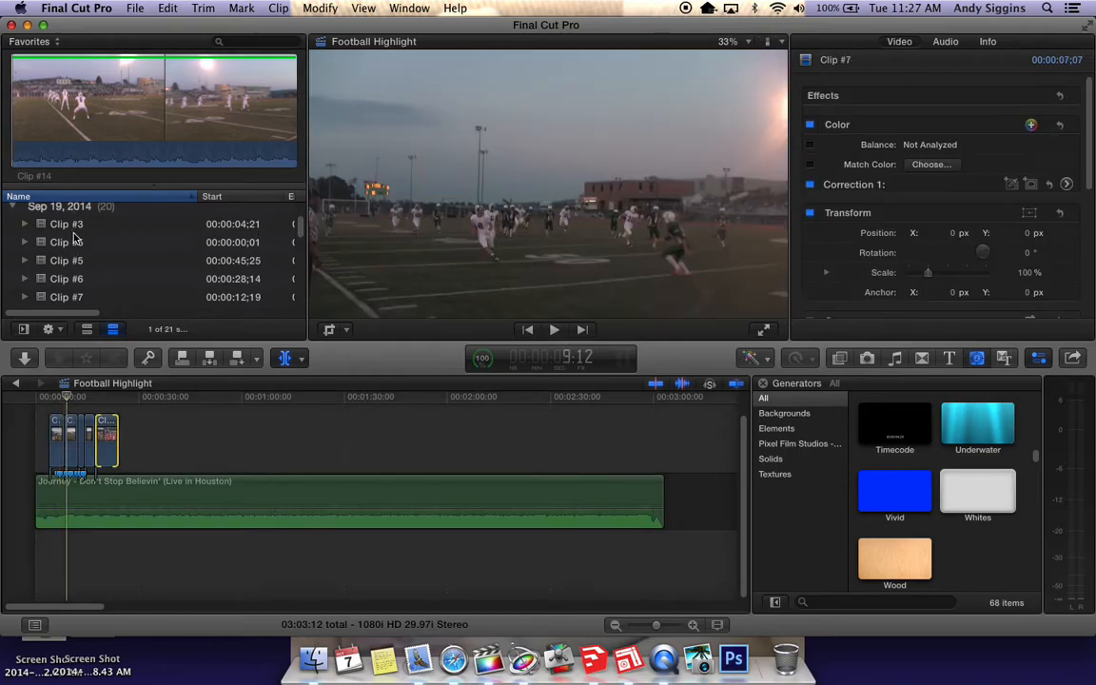
Review the opening edit by playing the timeline from the start of the first Clip #5 into Clip #7
mouse_move(70, 396)
mouse_down()
mouse_move(56, 400)
mouse_move(80, 400)
mouse_up()
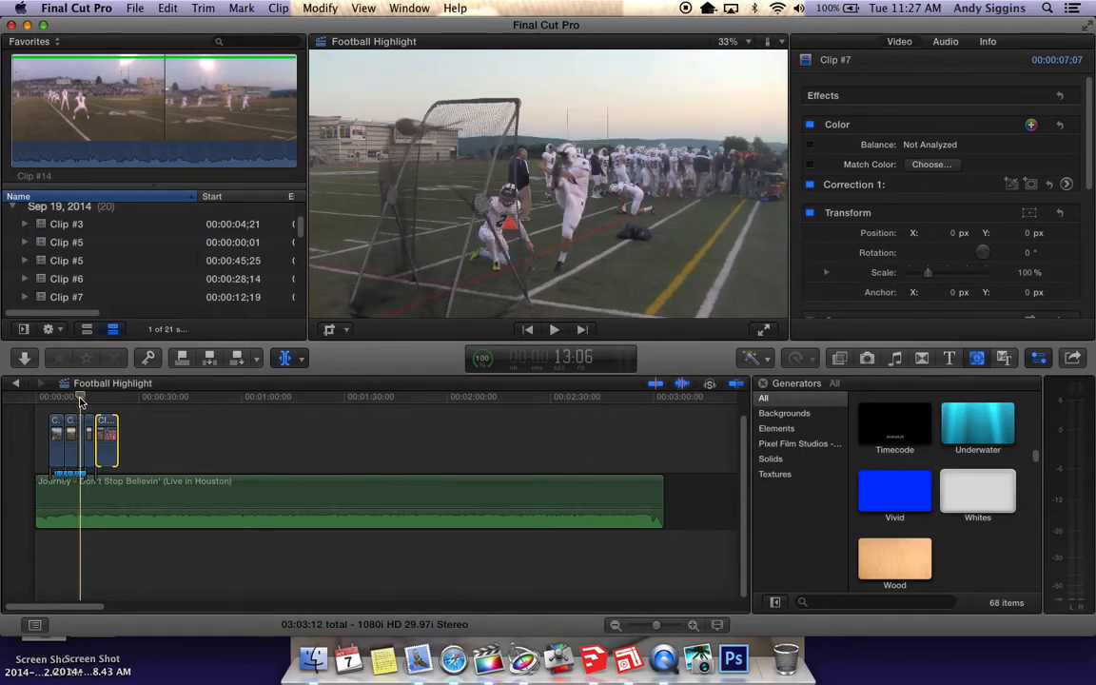
drag(81, 400, 49, 401)
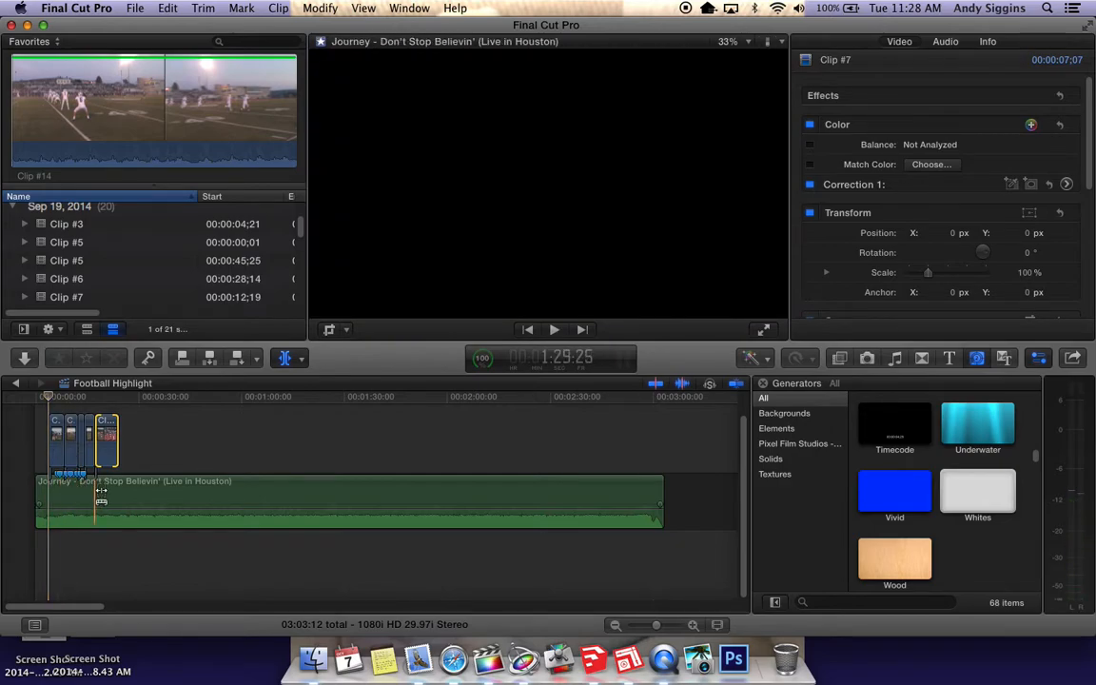
click(53, 485)
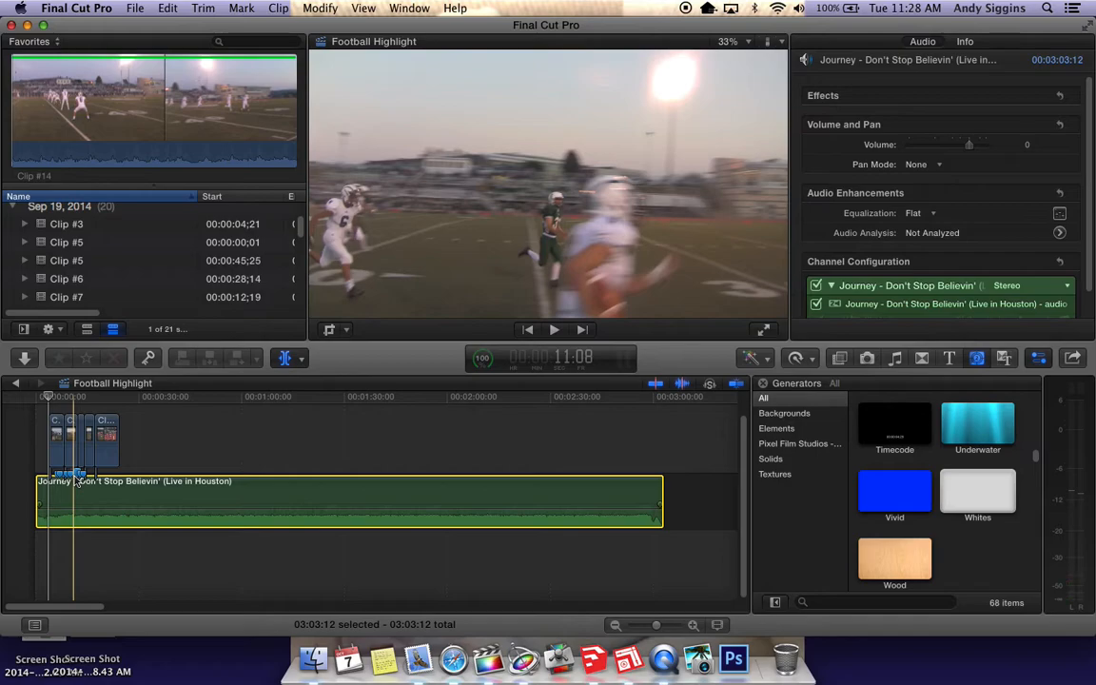
key(super+equal)
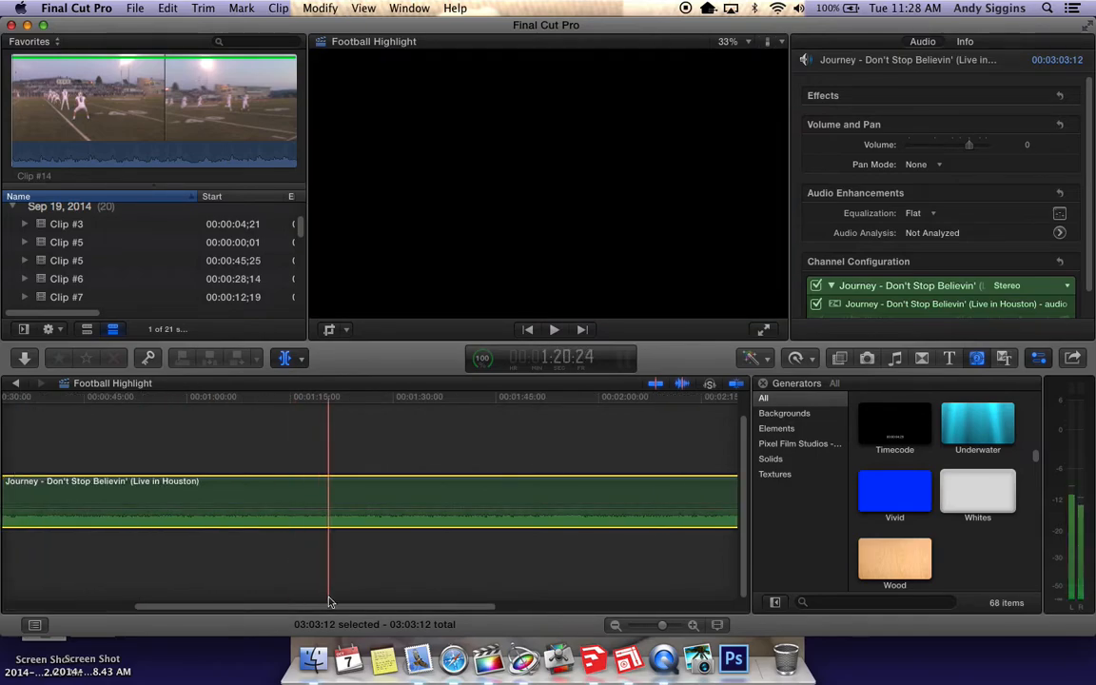
drag(318, 608, 174, 612)
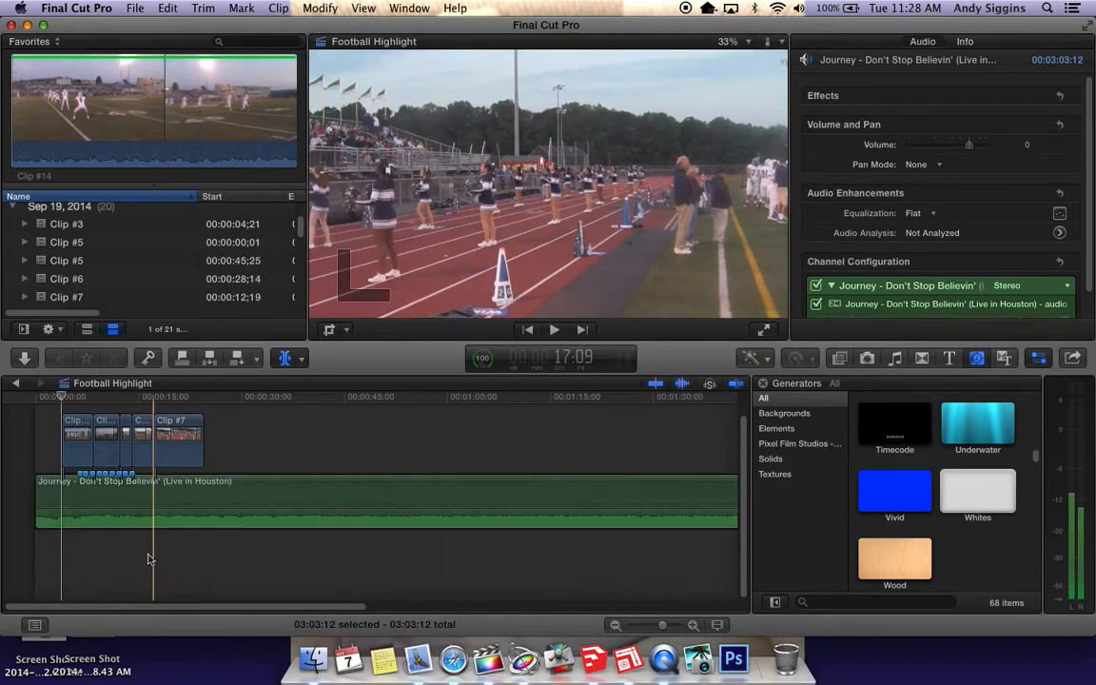
click(151, 561)
key(super+equal)
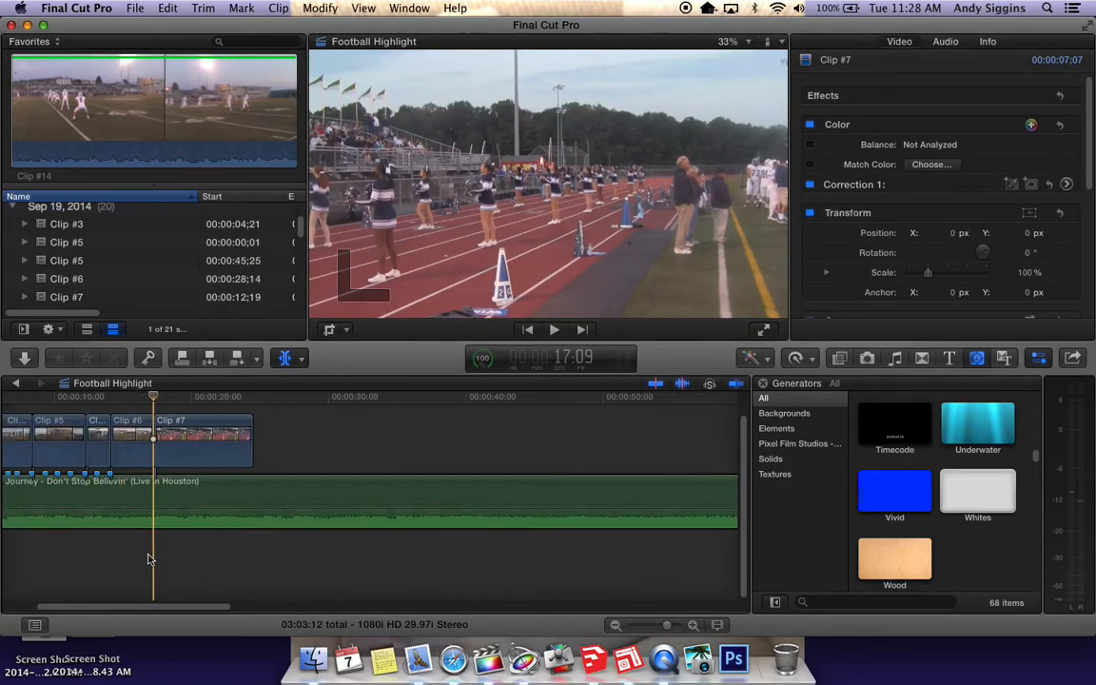
scroll(148, 542, left, 5)
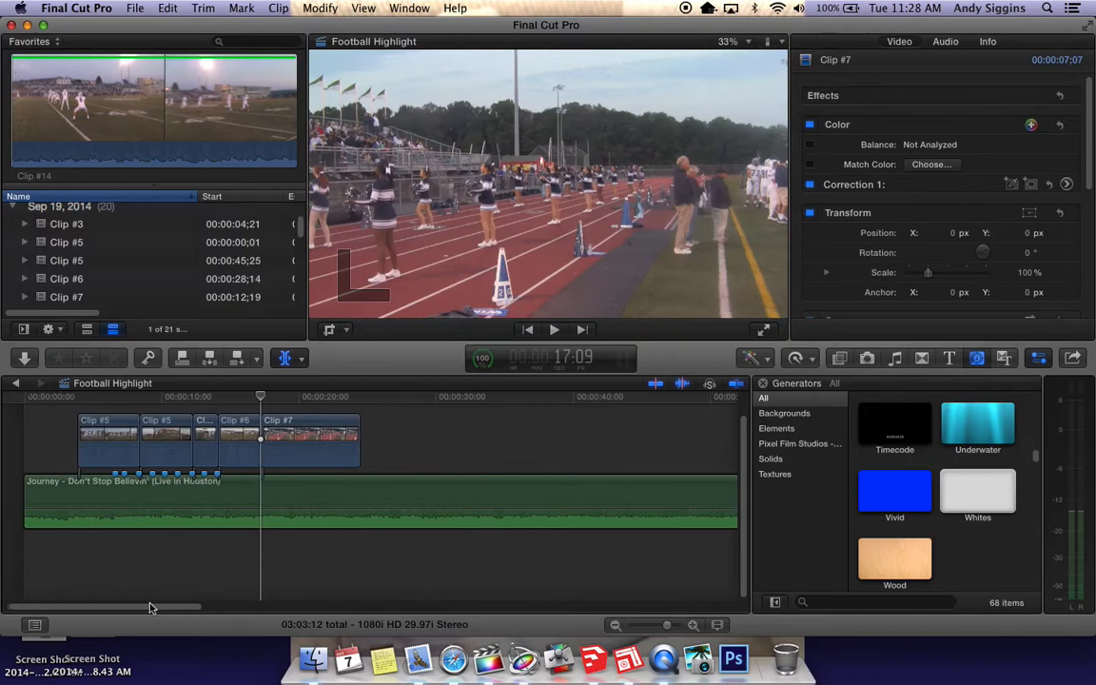
key(super+equal)
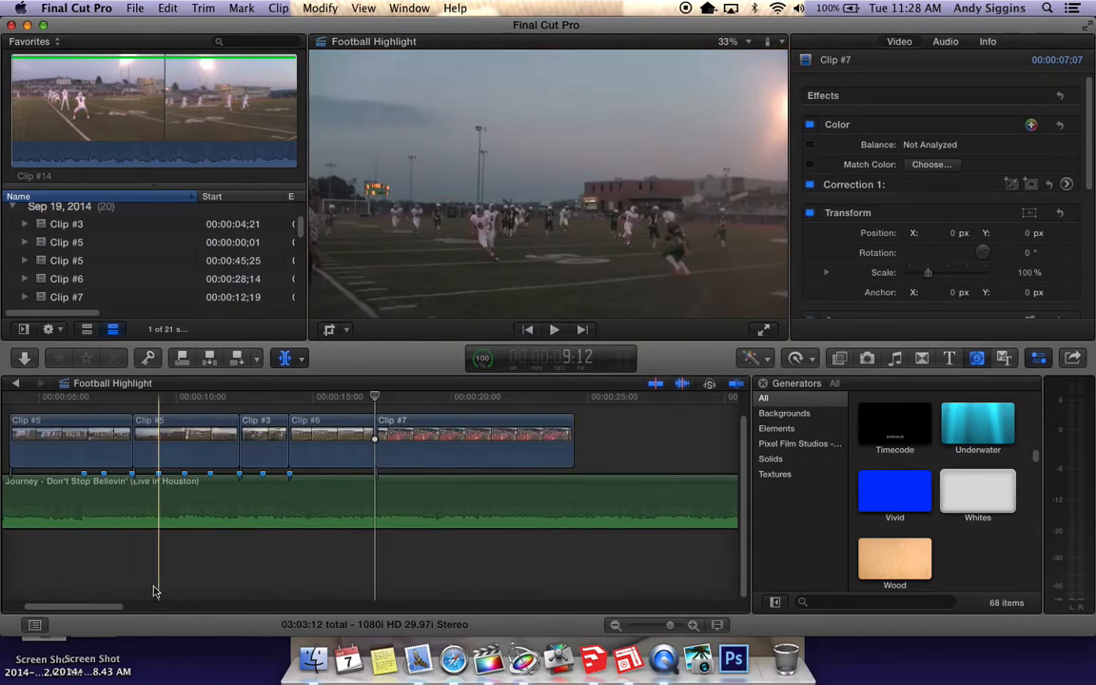
drag(121, 607, 113, 607)
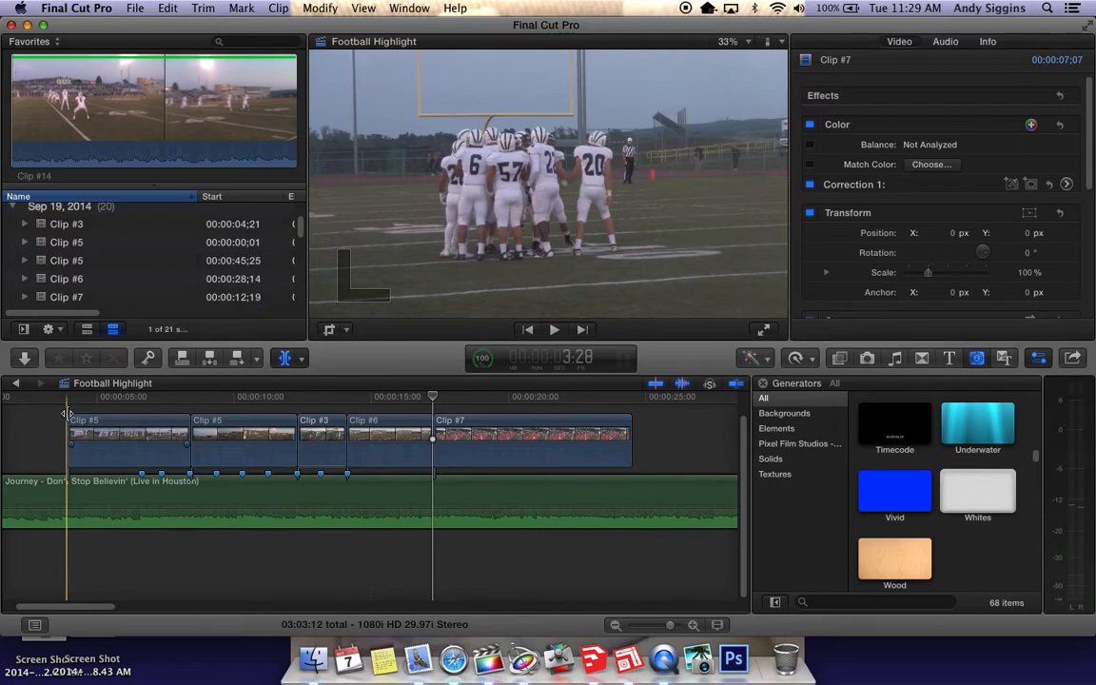
key(space)
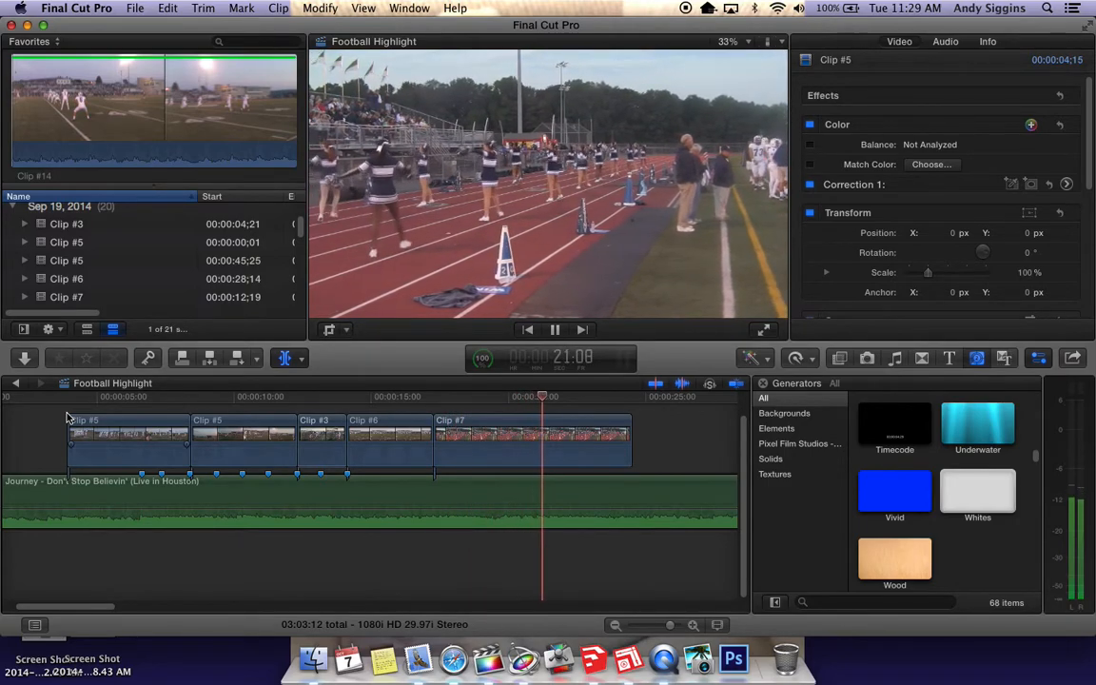
key(space)
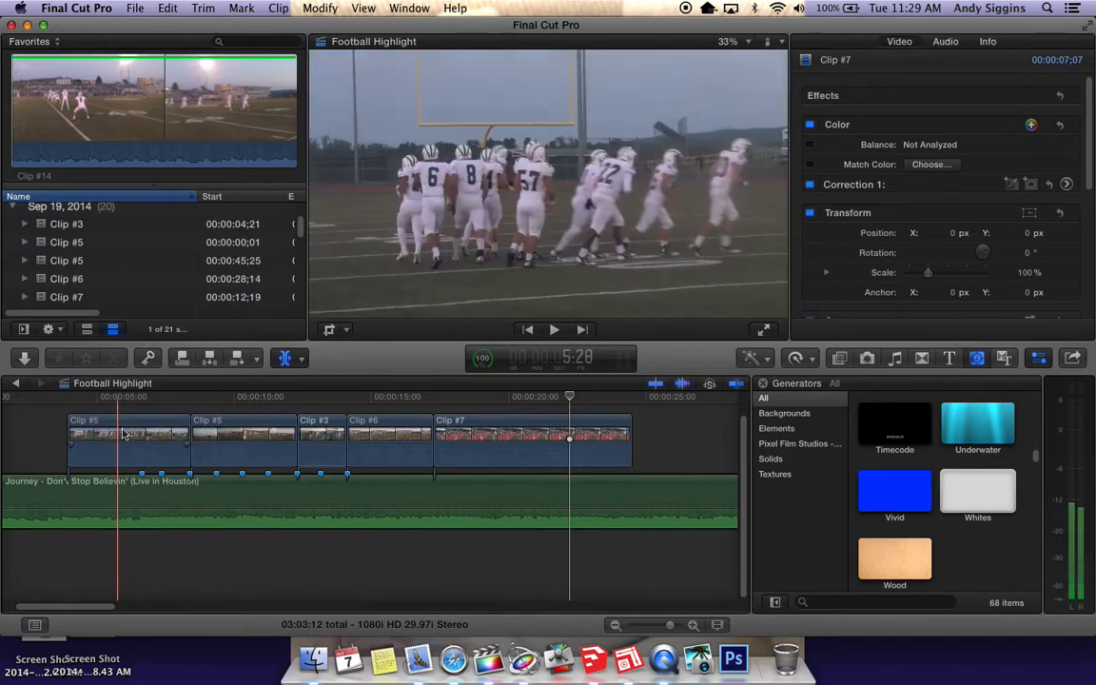
Try shortening the first Clip #5 to 03:14 at the preceding beat marker, and extend its end back to the second Clip #5
drag(188, 430, 166, 429)
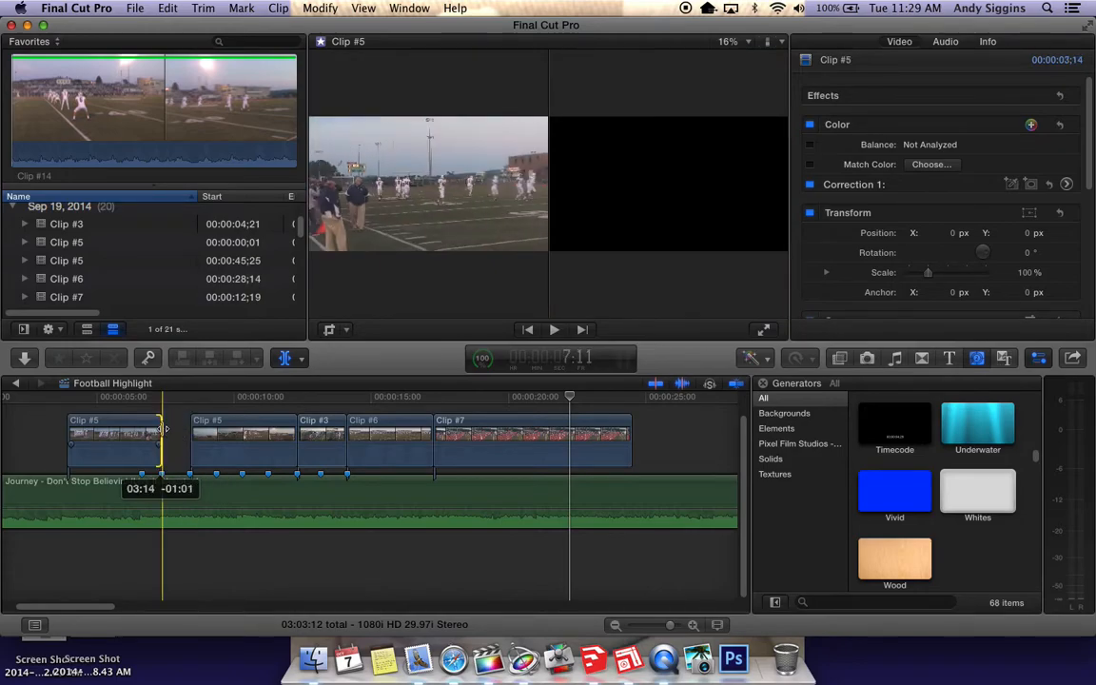
drag(166, 430, 189, 430)
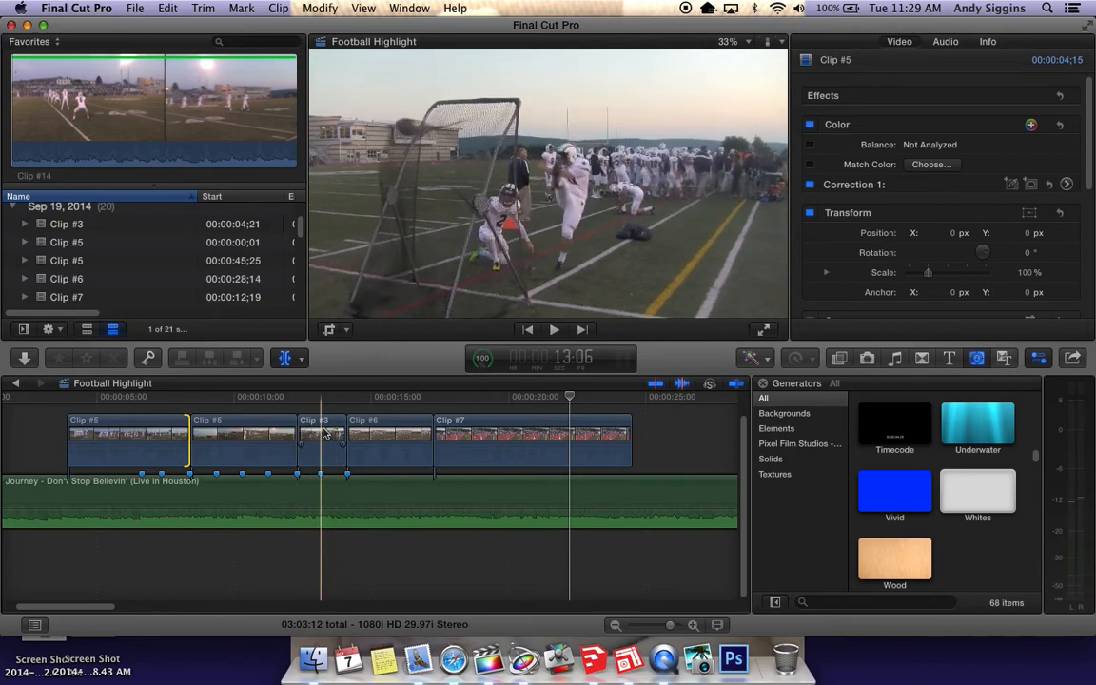
Select Clip #3 in the timeline and step frame by frame to 13:29 to check how the kick ends
click(314, 428)
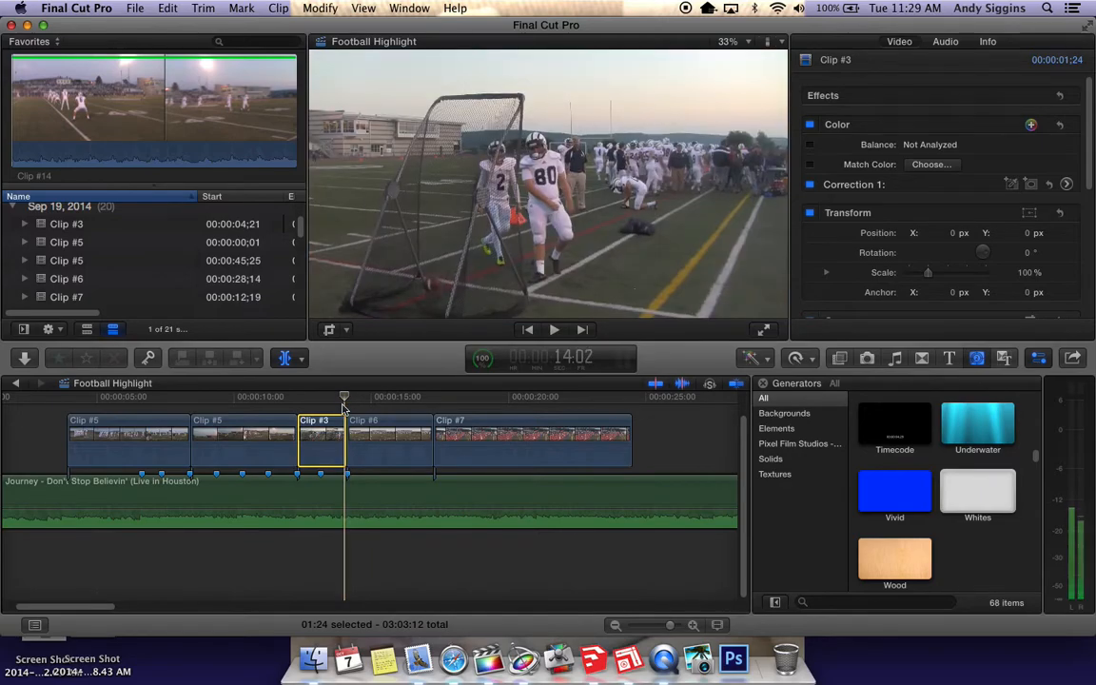
key(Right)
key(Left)
key(Left)
key(Left)
key(Left)
key(Left)
key(Left)
key(Left)
key(Left)
key(Left)
key(Left)
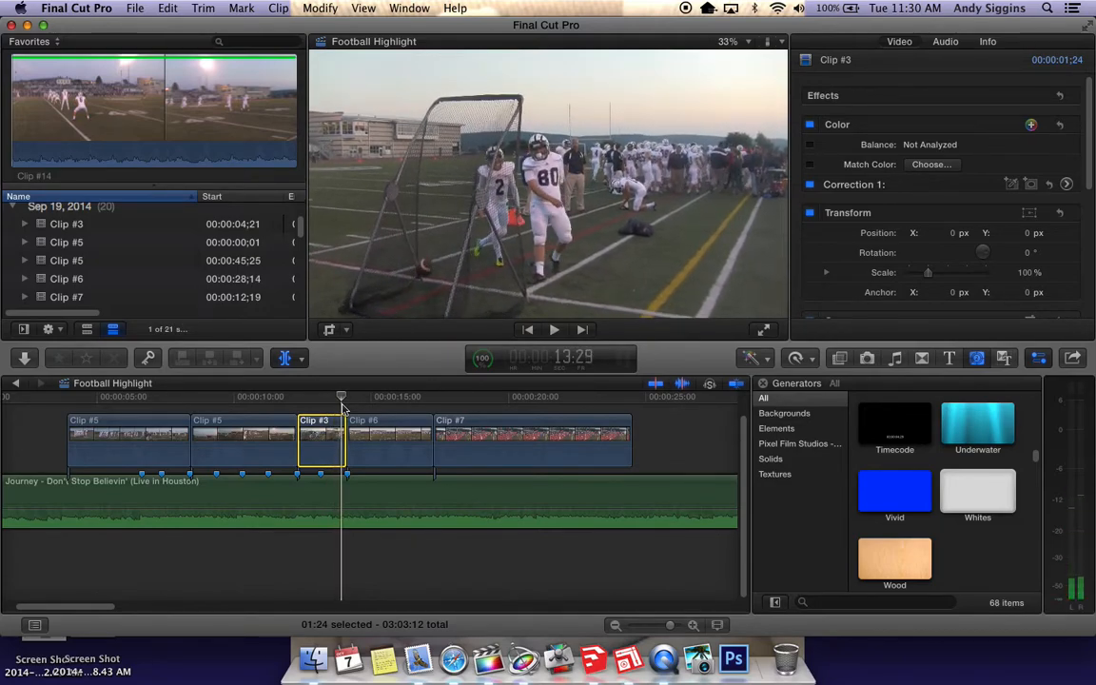
Slip the footage inside Clip #3 to an earlier part of the kick with the Trim tool, keeping the clip's position and length
click(298, 362)
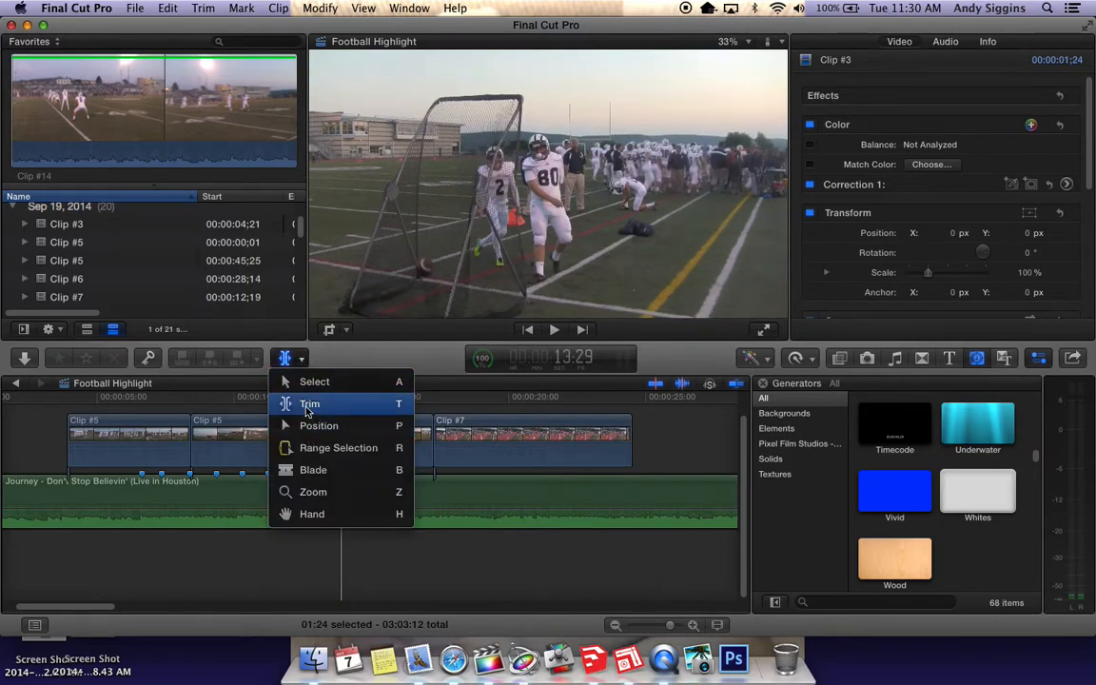
click(305, 403)
click(327, 443)
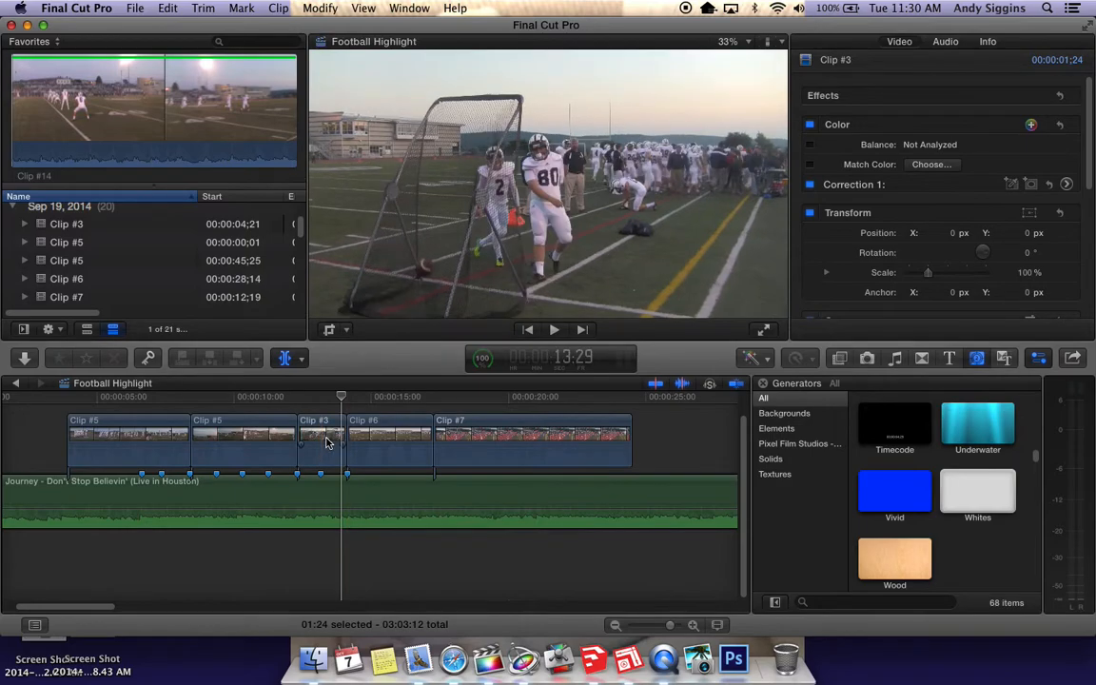
drag(326, 443, 352, 440)
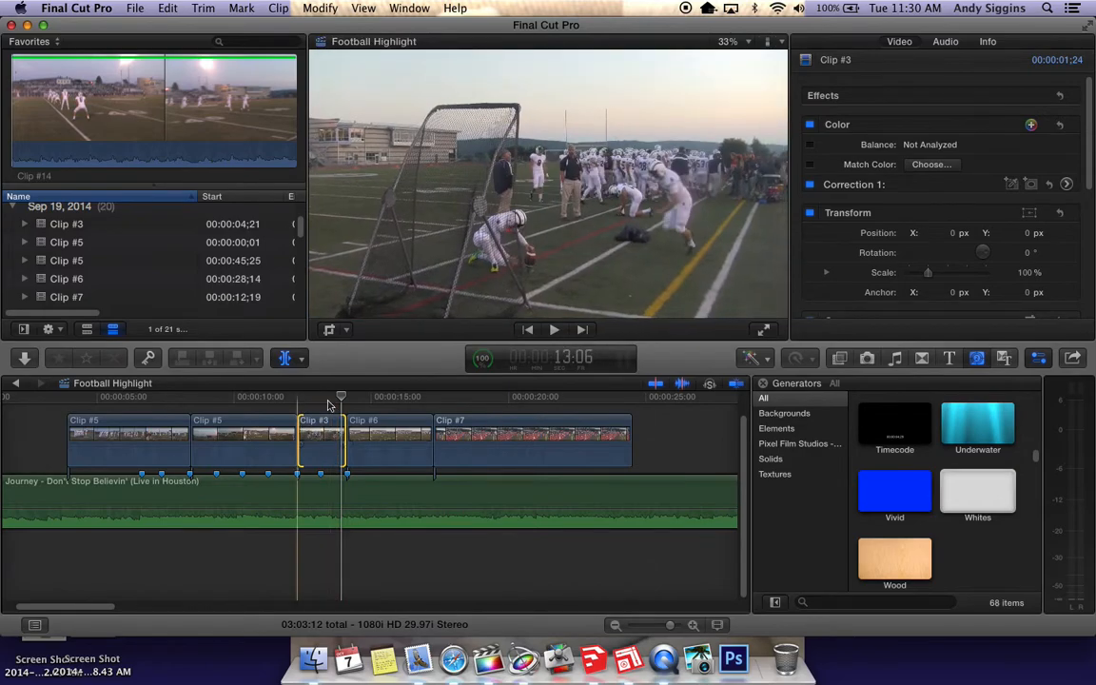
Play the timeline from the start of Clip #3 into Clip #7 to check the slipped kick against the music
drag(342, 398, 306, 398)
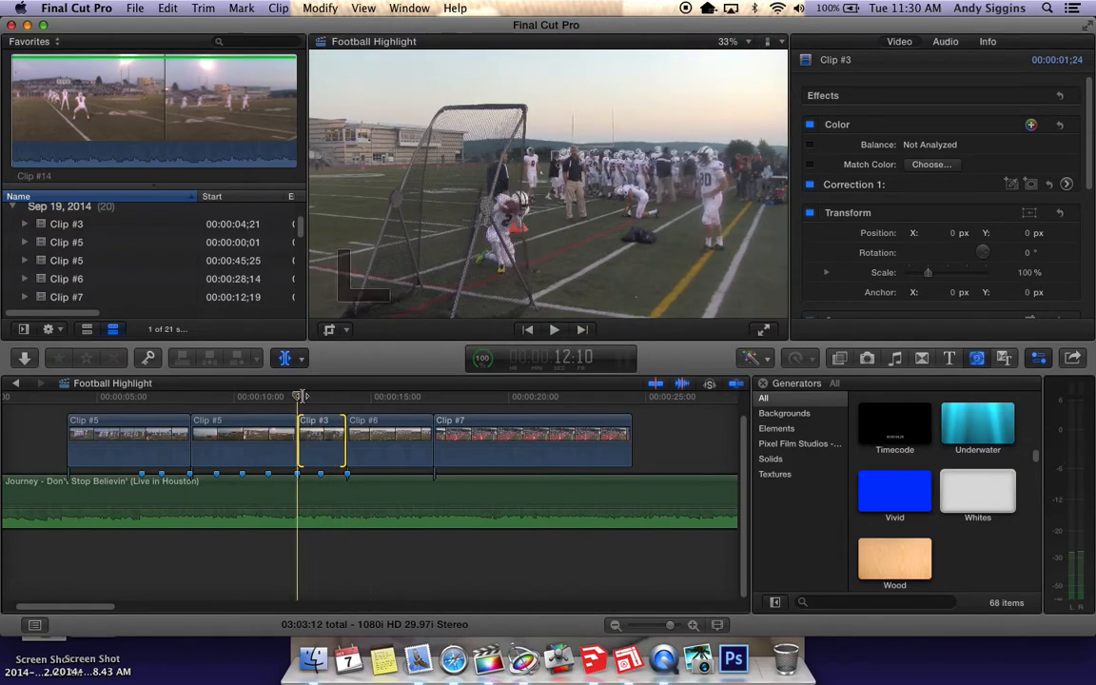
key(space)
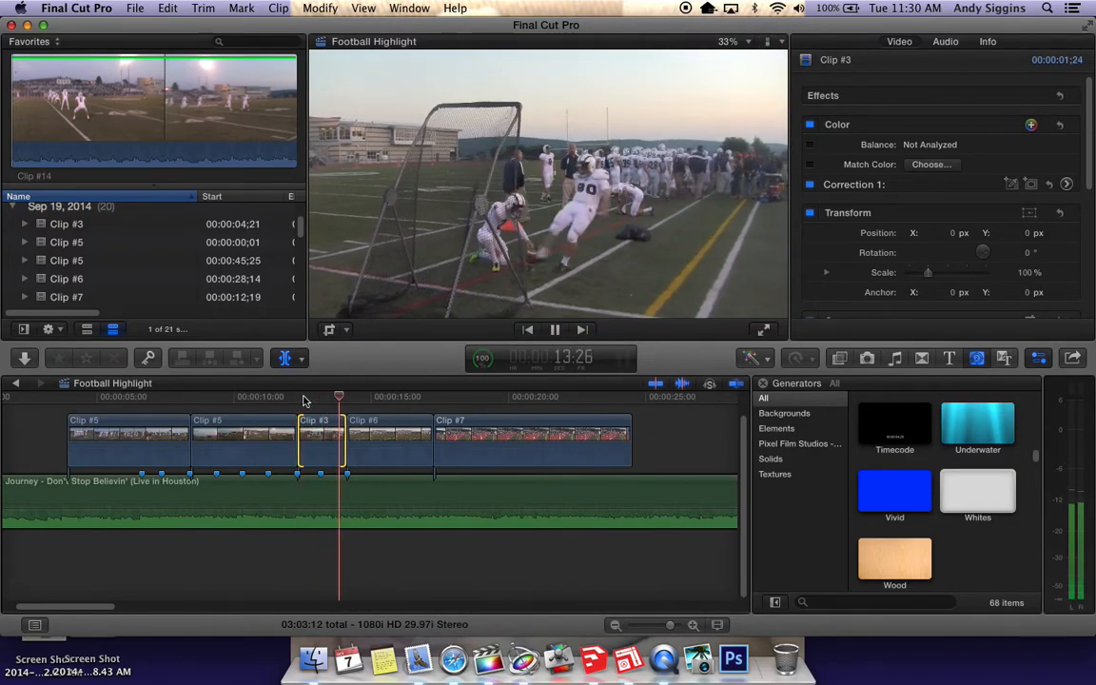
key(space)
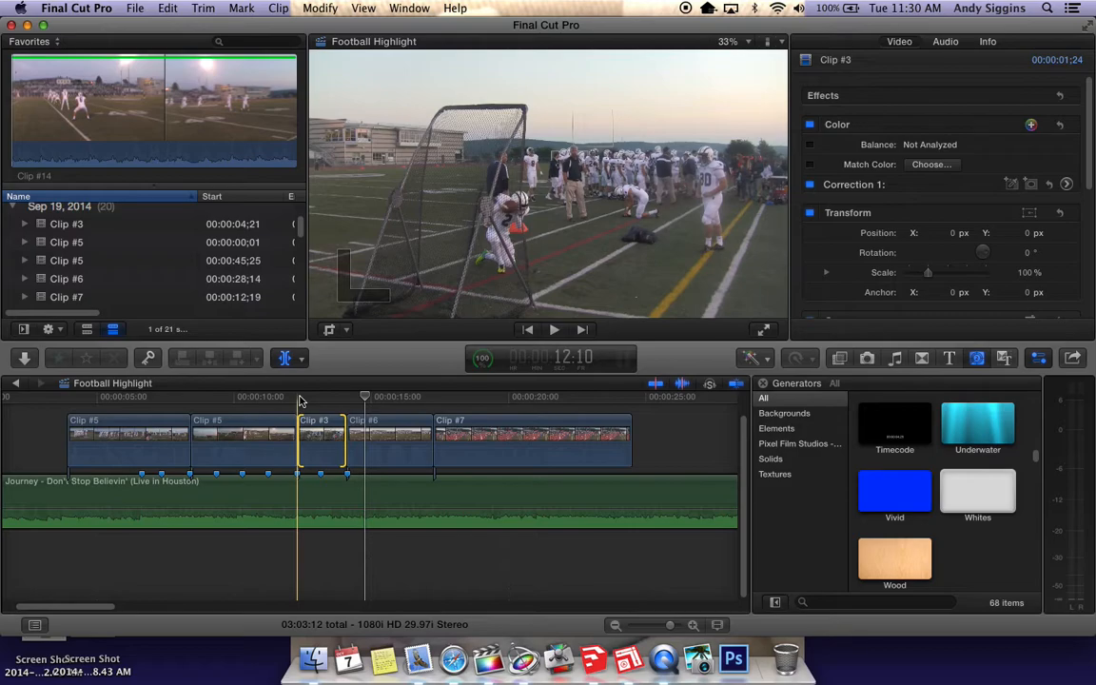
key(space)
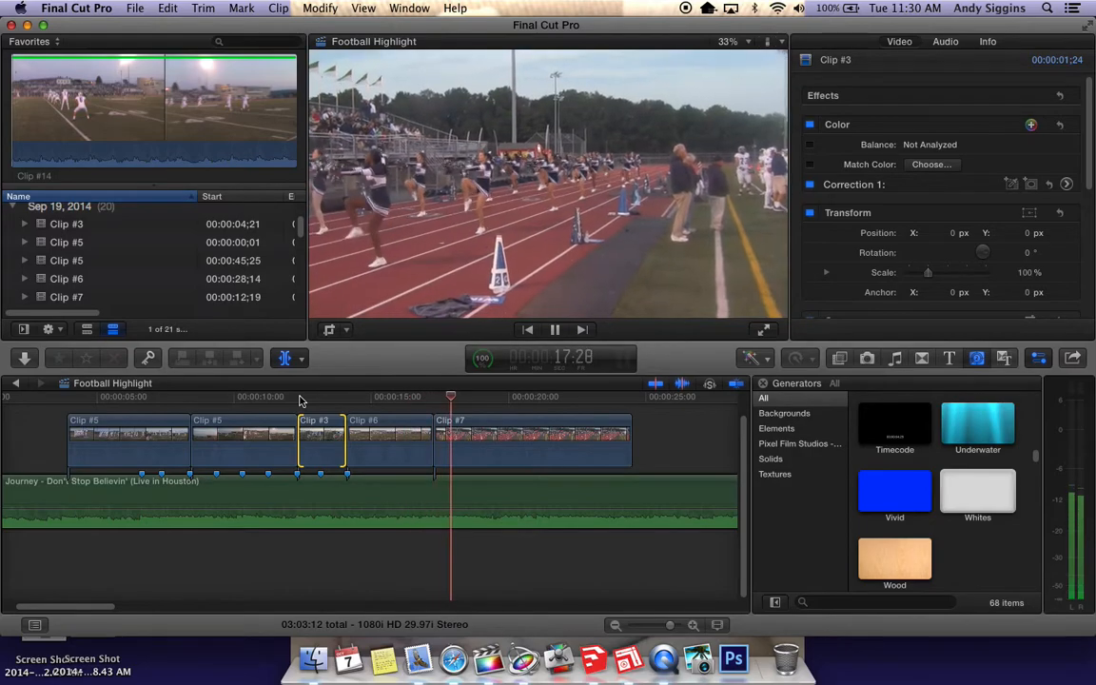
key(space)
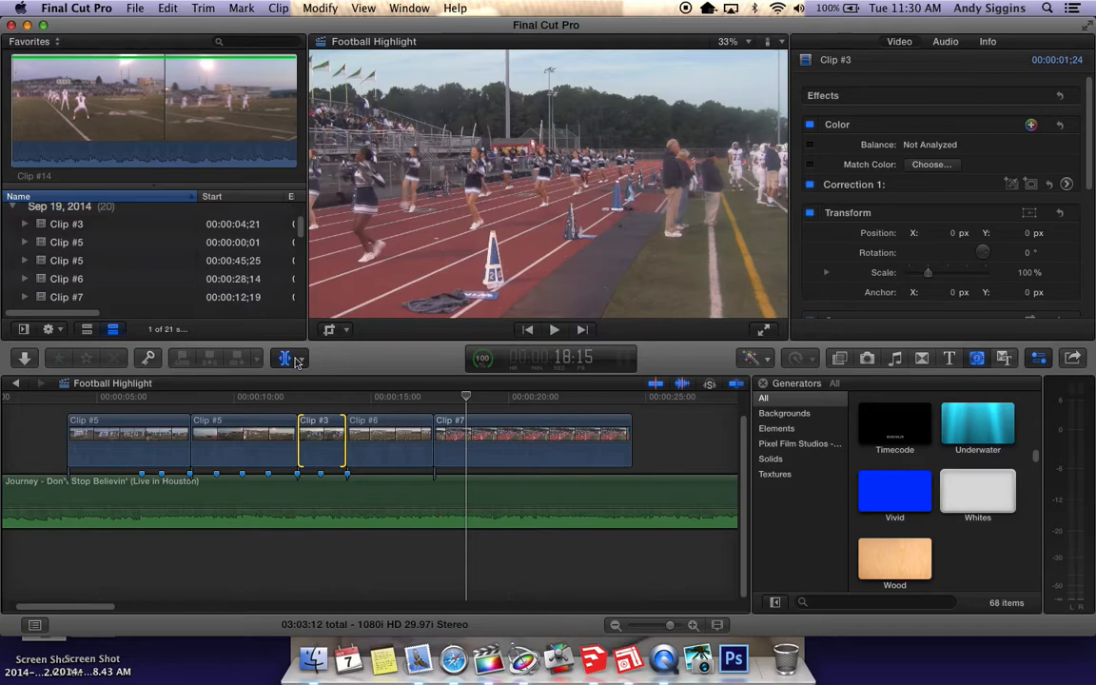
Slip the cheerleader footage inside Clip #7 to slightly earlier frames with the Trim tool, keeping the clip's position and length
click(497, 442)
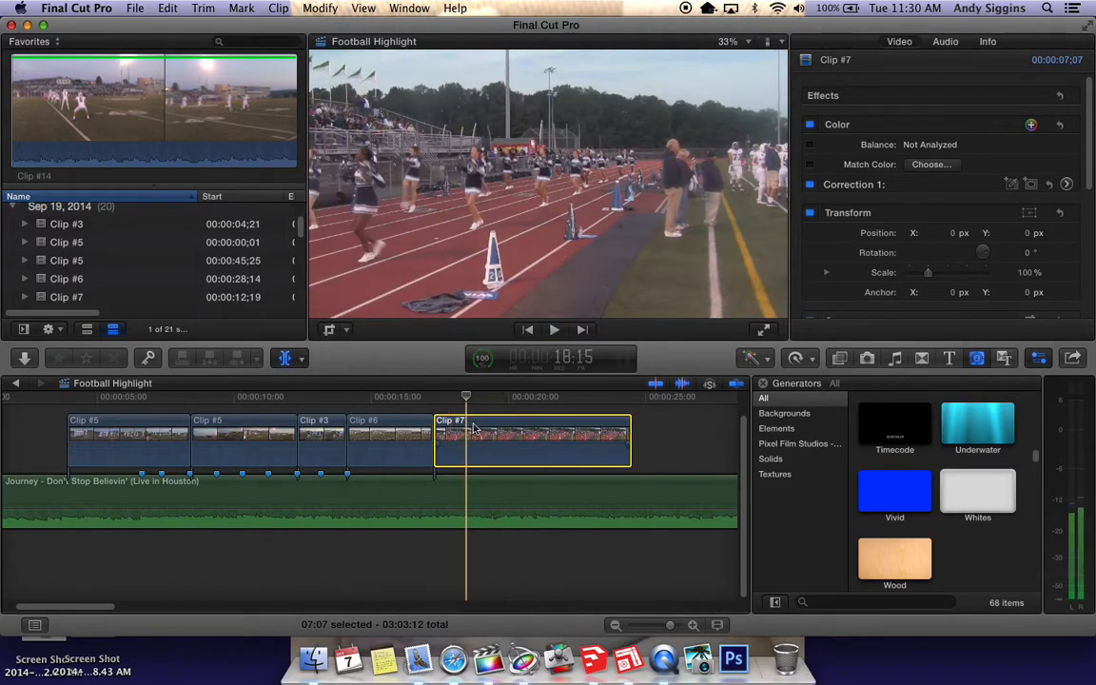
click(285, 358)
click(358, 408)
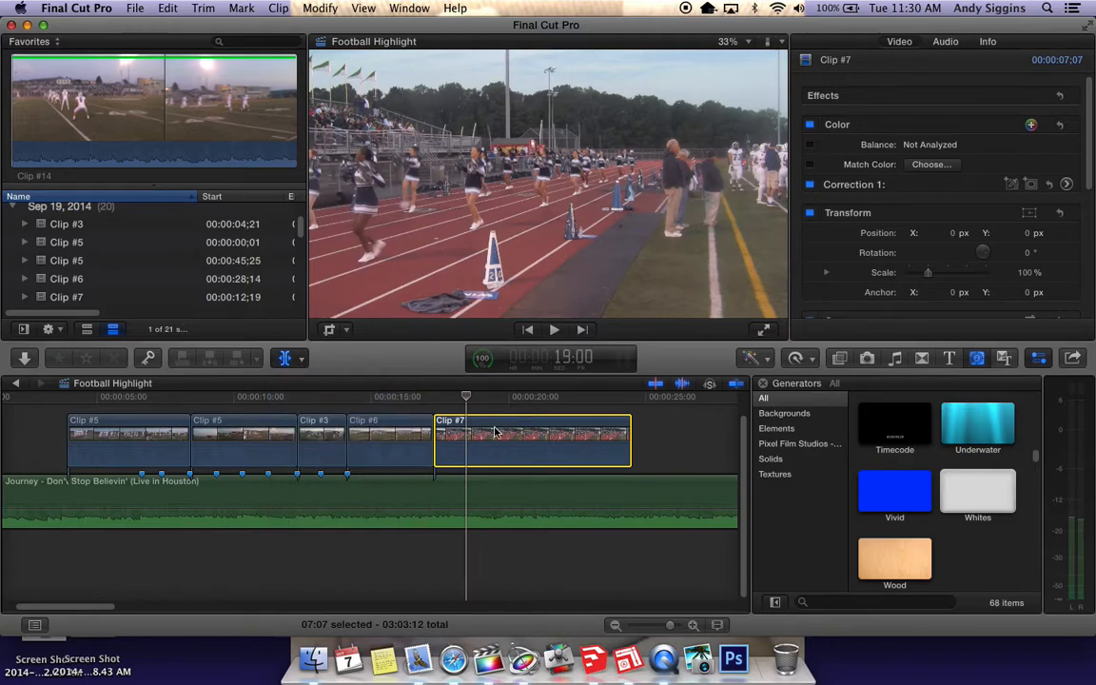
click(504, 435)
mouse_move(504, 436)
mouse_down()
mouse_move(463, 436)
mouse_move(485, 437)
mouse_up()
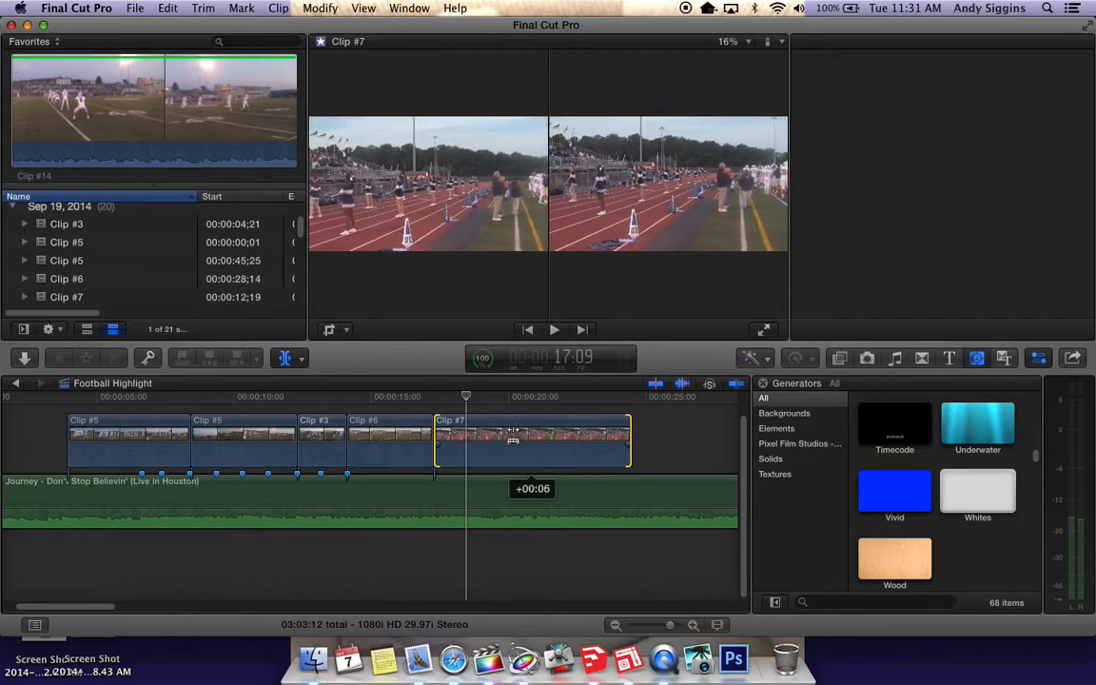
drag(514, 436, 514, 436)
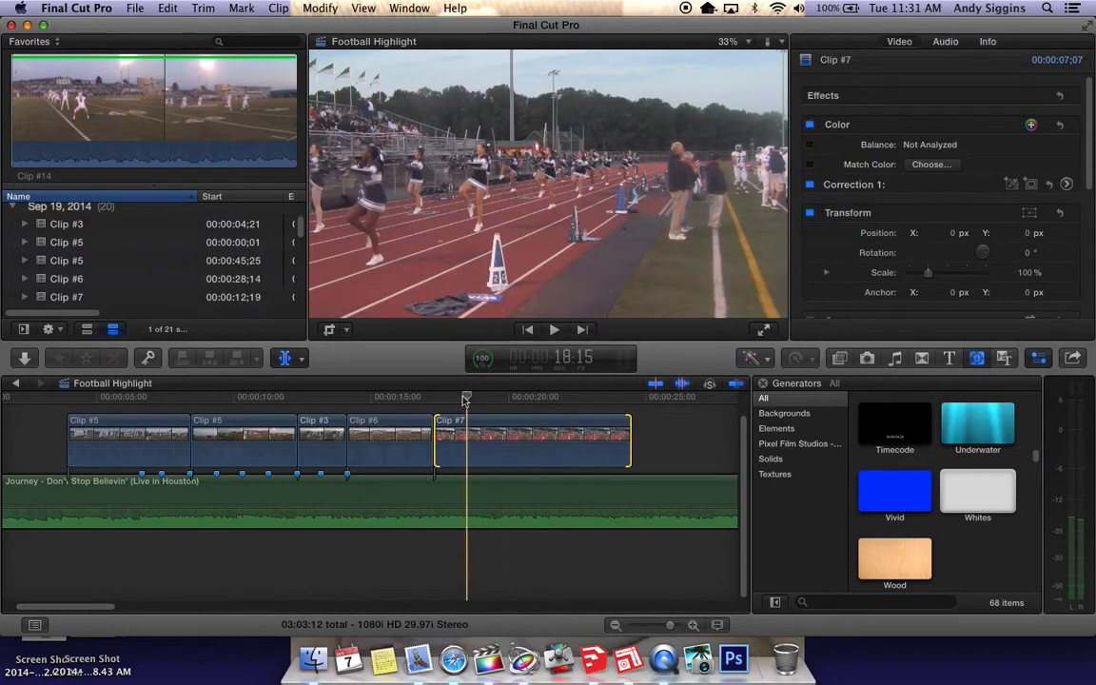
Play Clip #7 from its start past its end to check the slipped cheerleader footage against the music
click(433, 398)
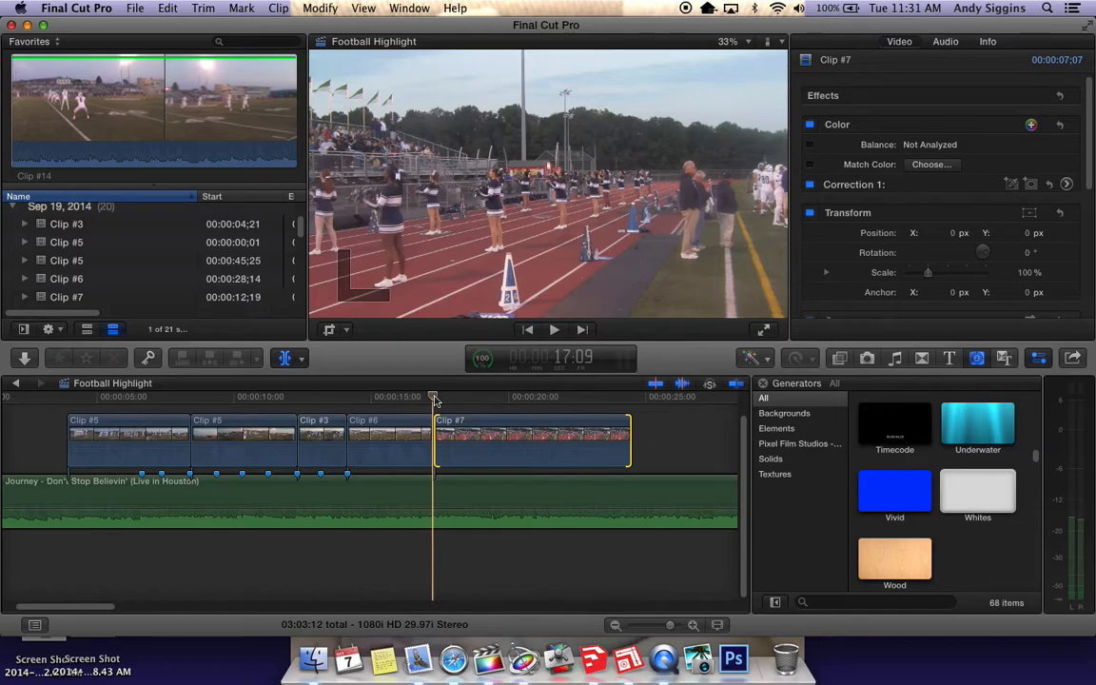
key(space)
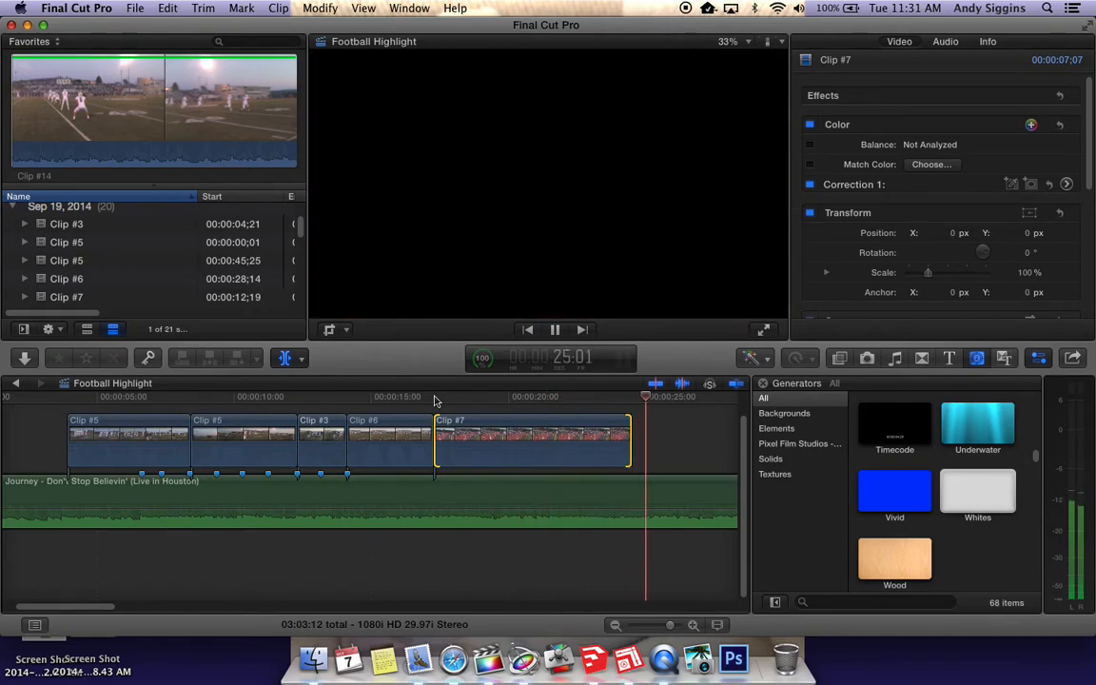
key(space)
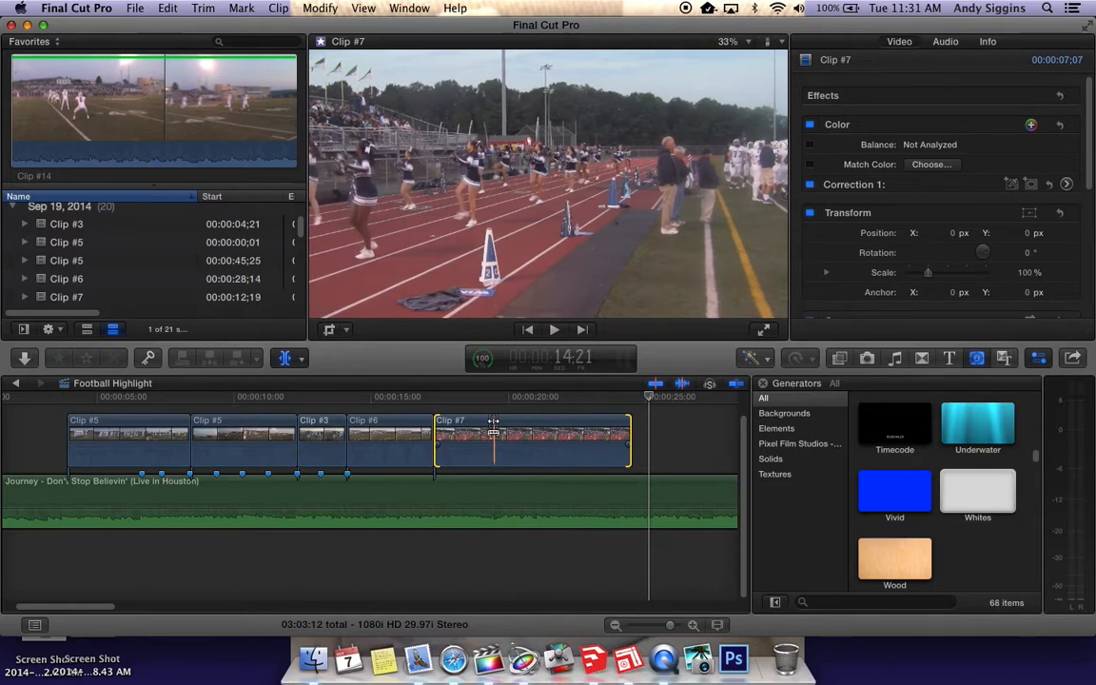
Slip the footage inside Clip #7 to slightly later frames with the Trim tool, keeping its position and length, and play it back
key(a)
drag(492, 428, 488, 426)
key(space)
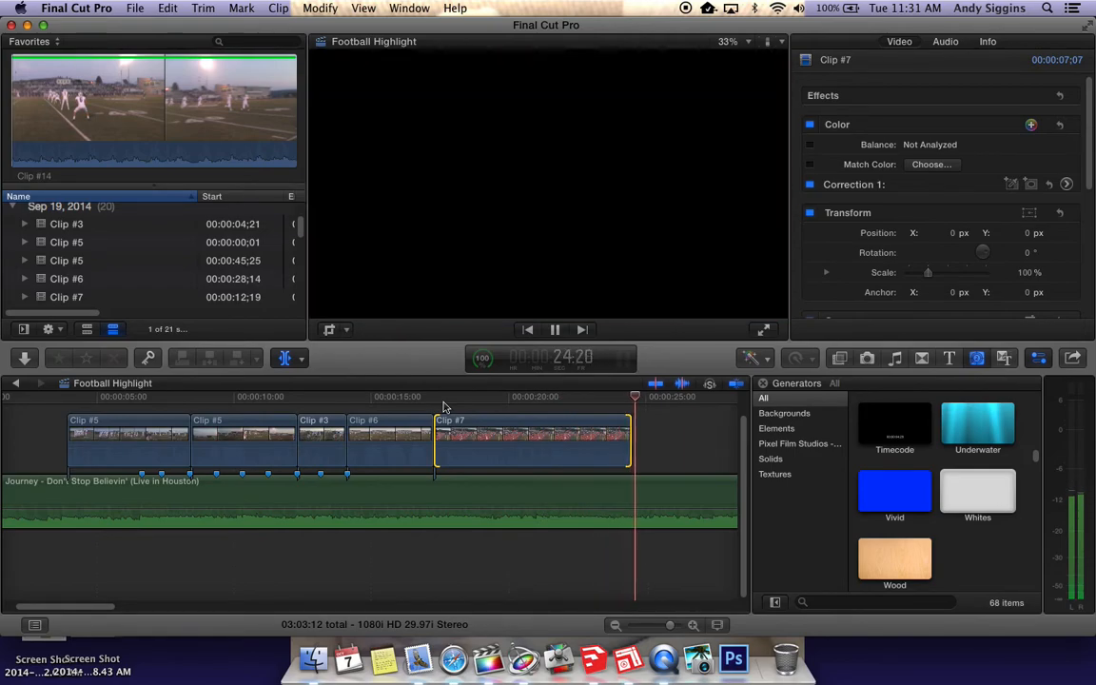
key(space)
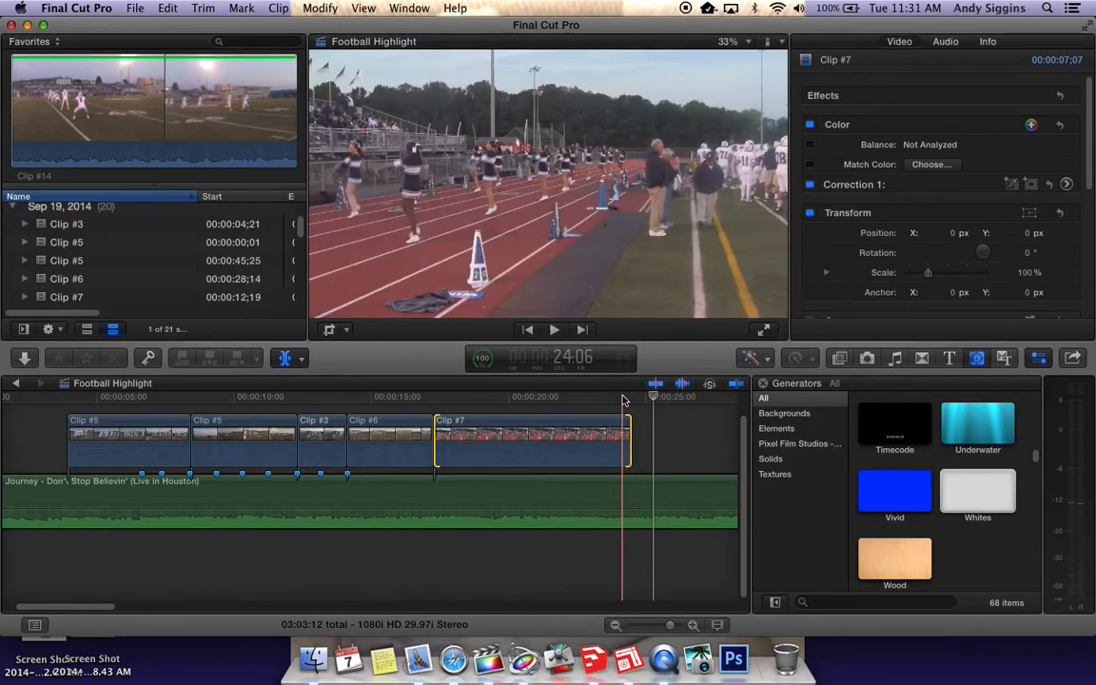
Check the end of Clip #7, and step frame by frame across the cut between Clip #3 and Clip #6
click(624, 400)
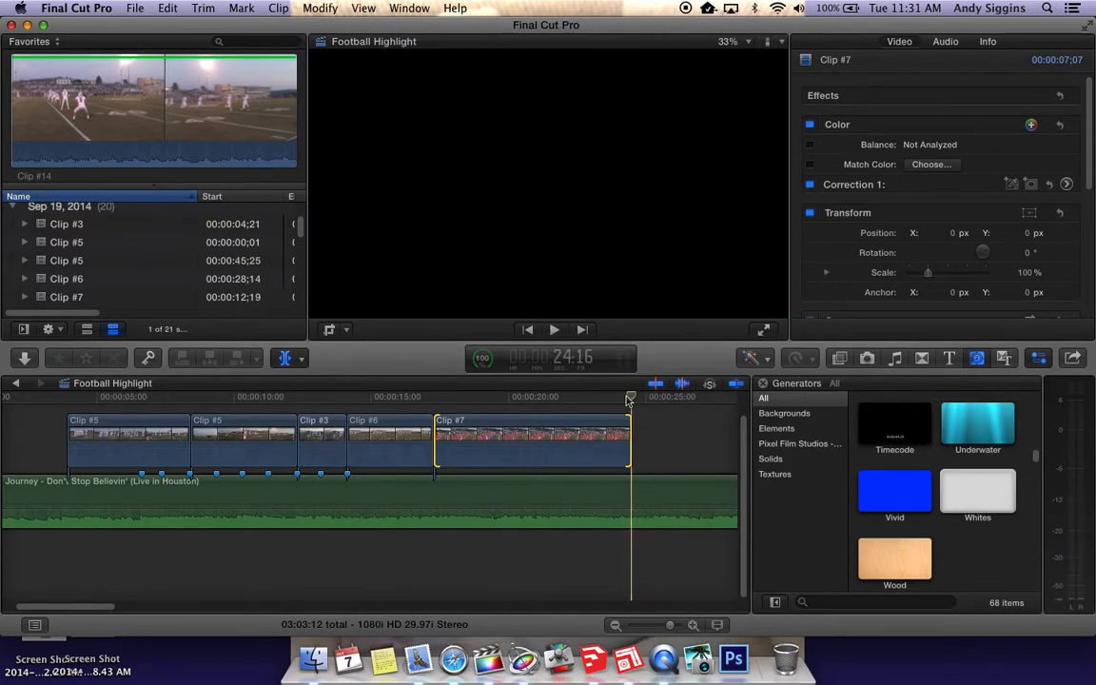
key(Left)
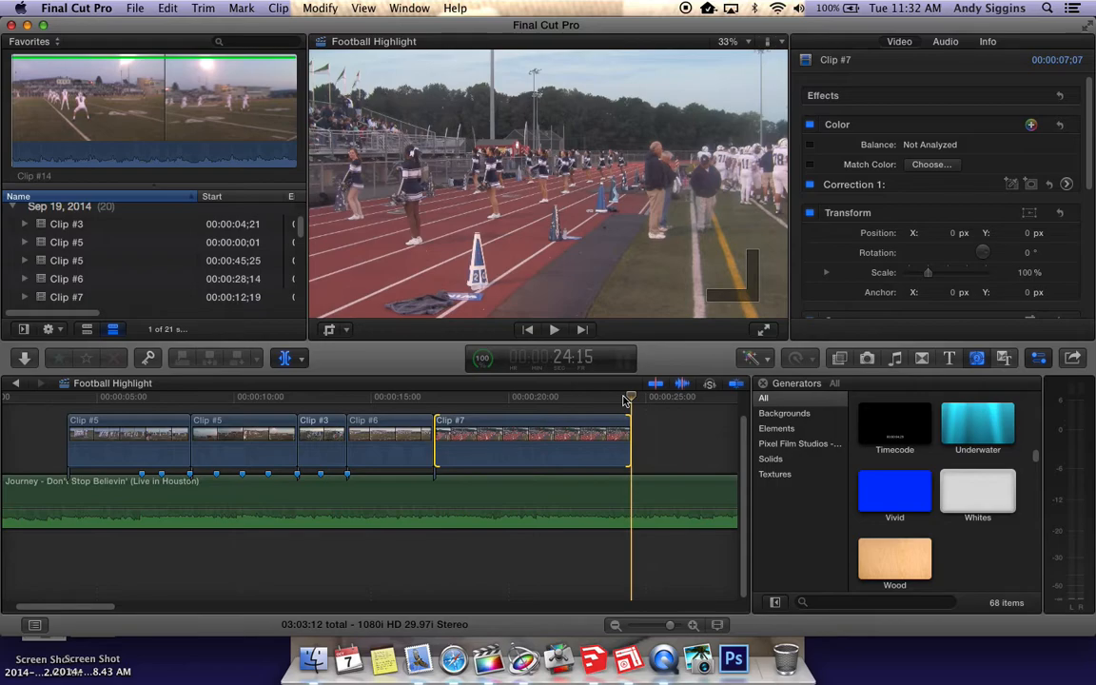
click(343, 399)
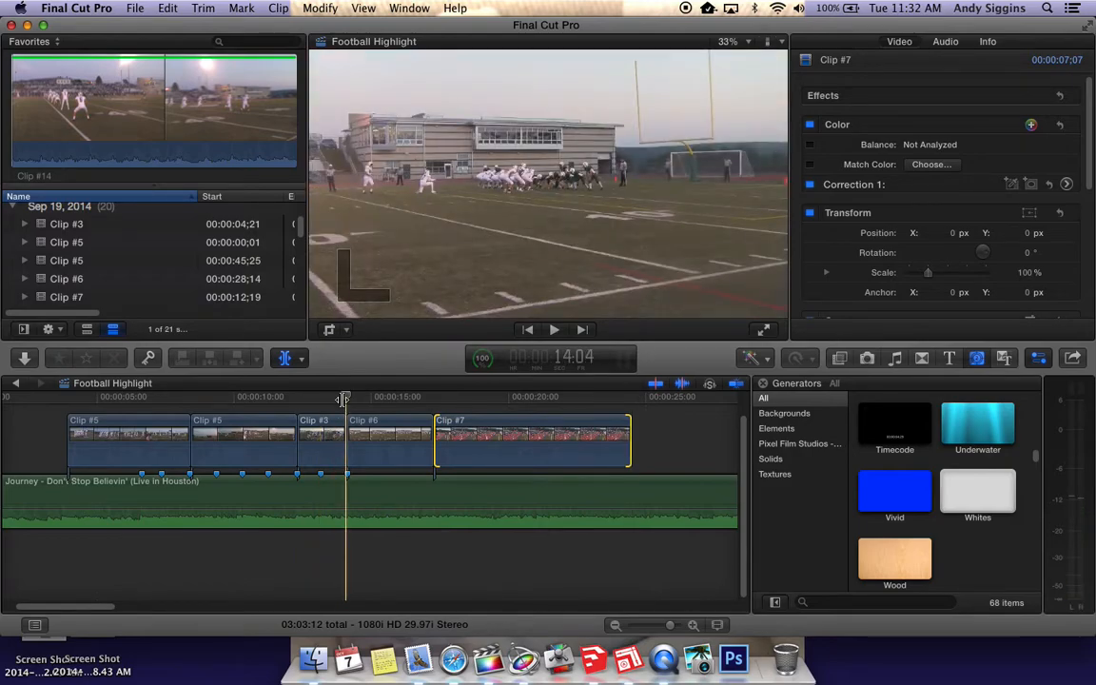
key(Up)
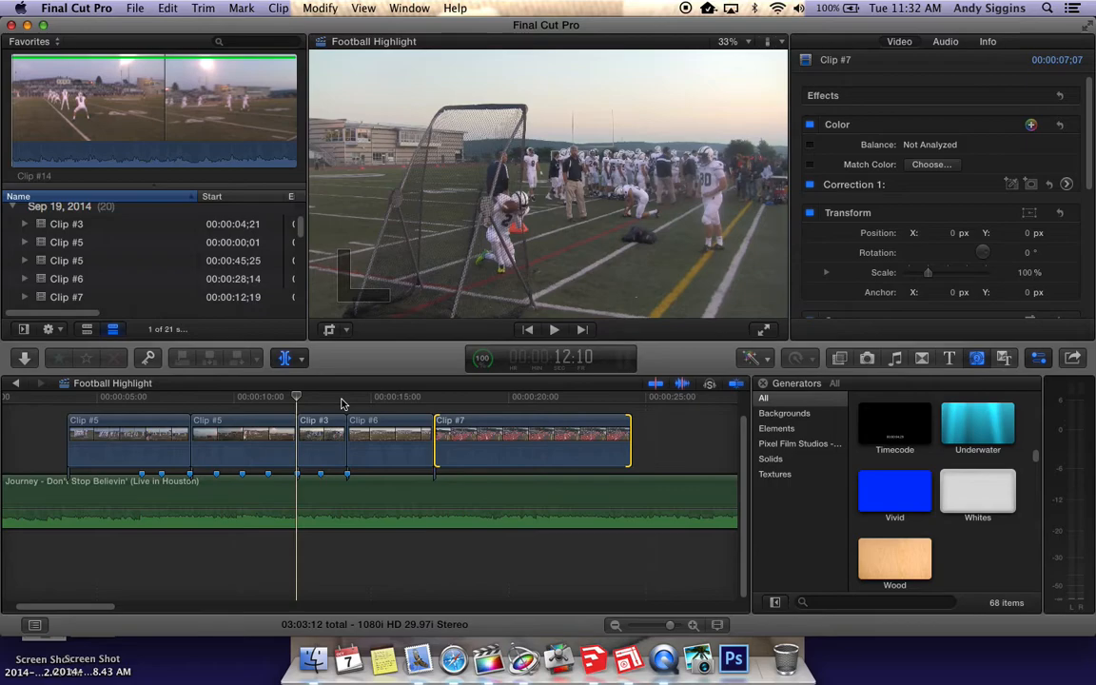
key(Down)
key(Left)
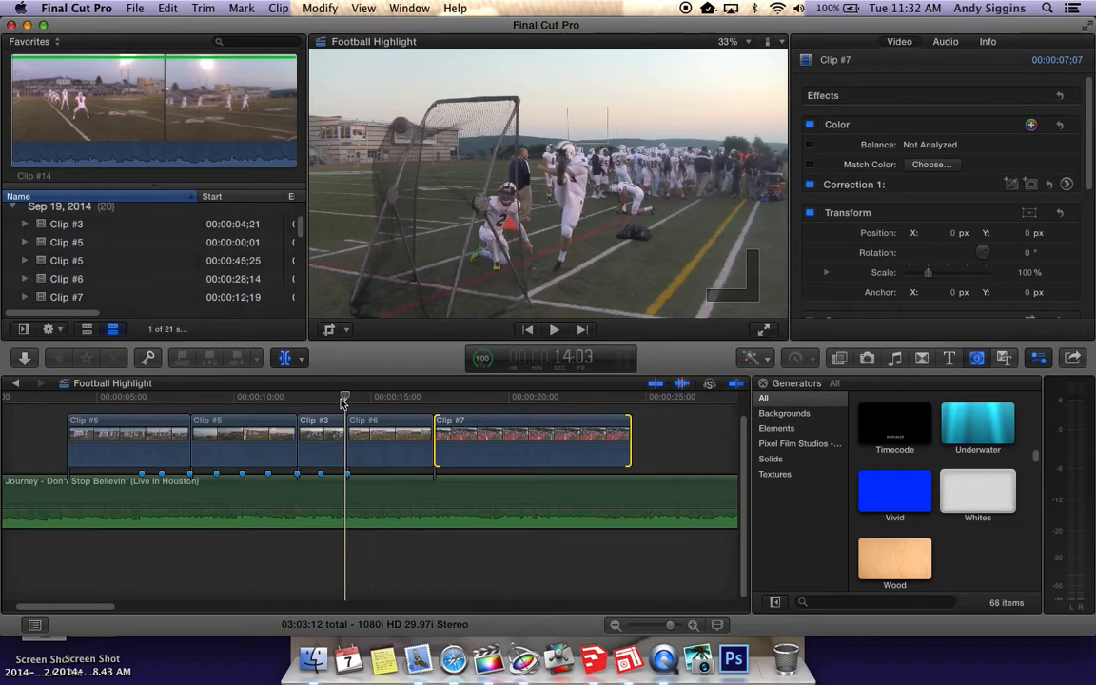
key(Right)
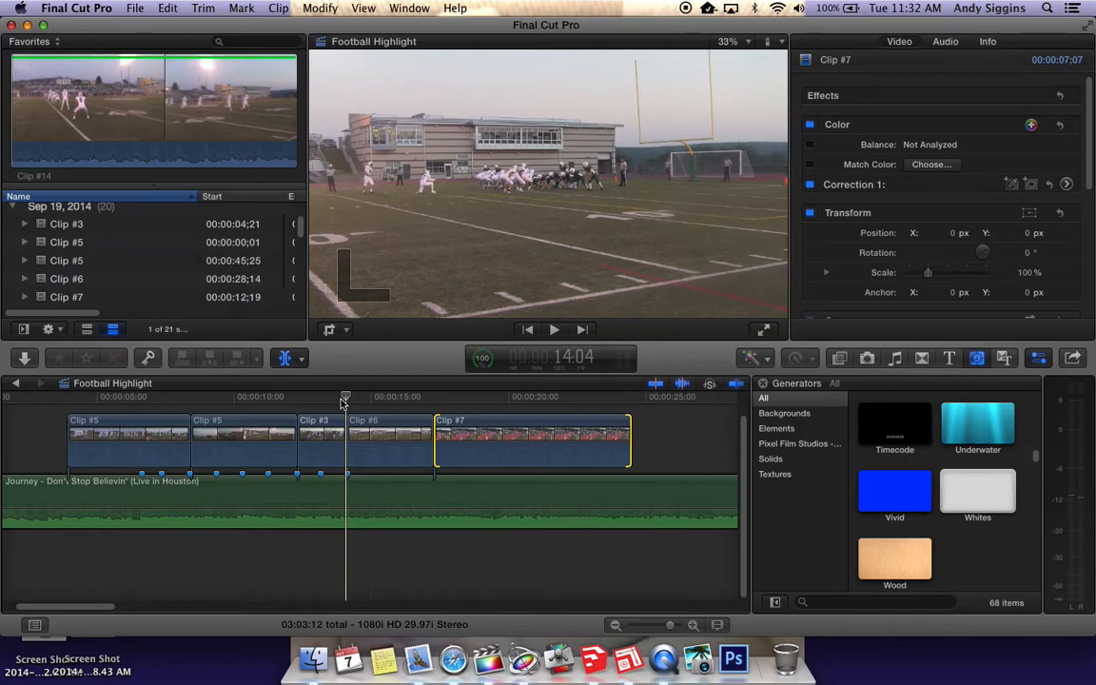
Compare the frames on both sides of the cut between Clip #6 and Clip #7, and play the start of Clip #7
drag(344, 399, 433, 399)
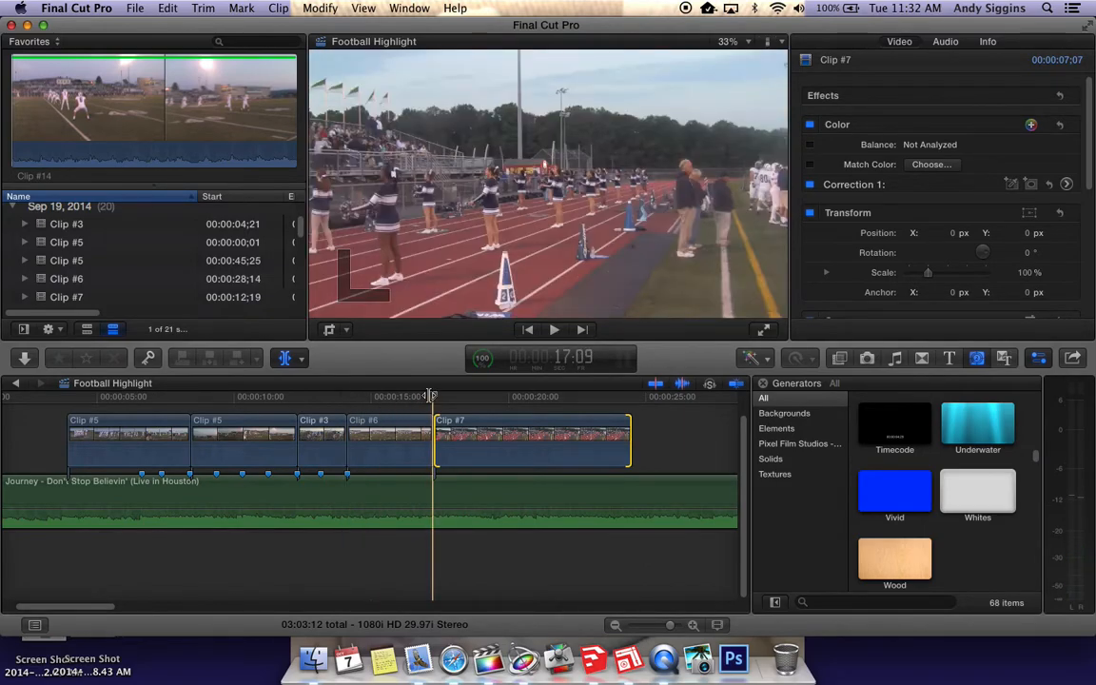
key(Right)
key(Left)
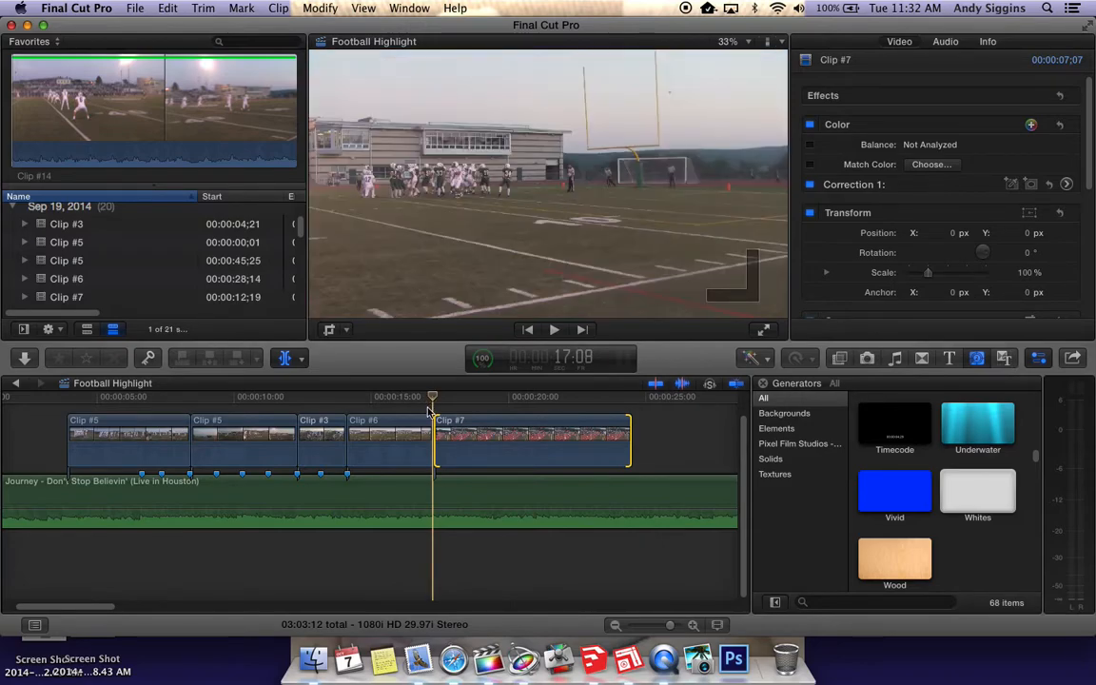
key(Right)
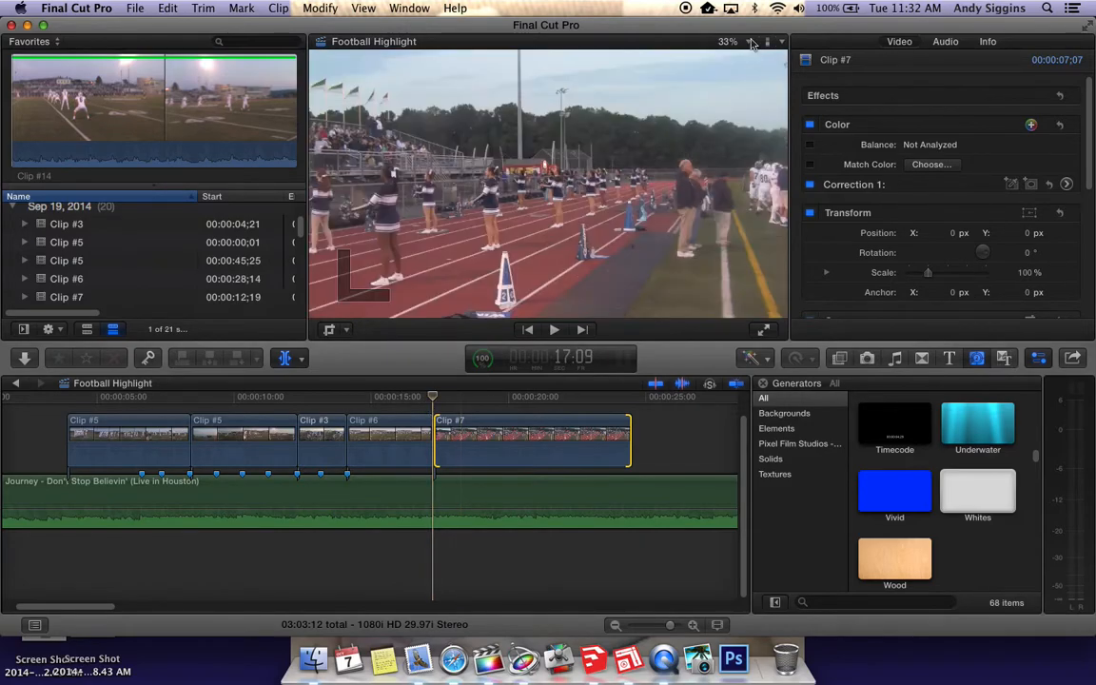
key(Left)
key(Right)
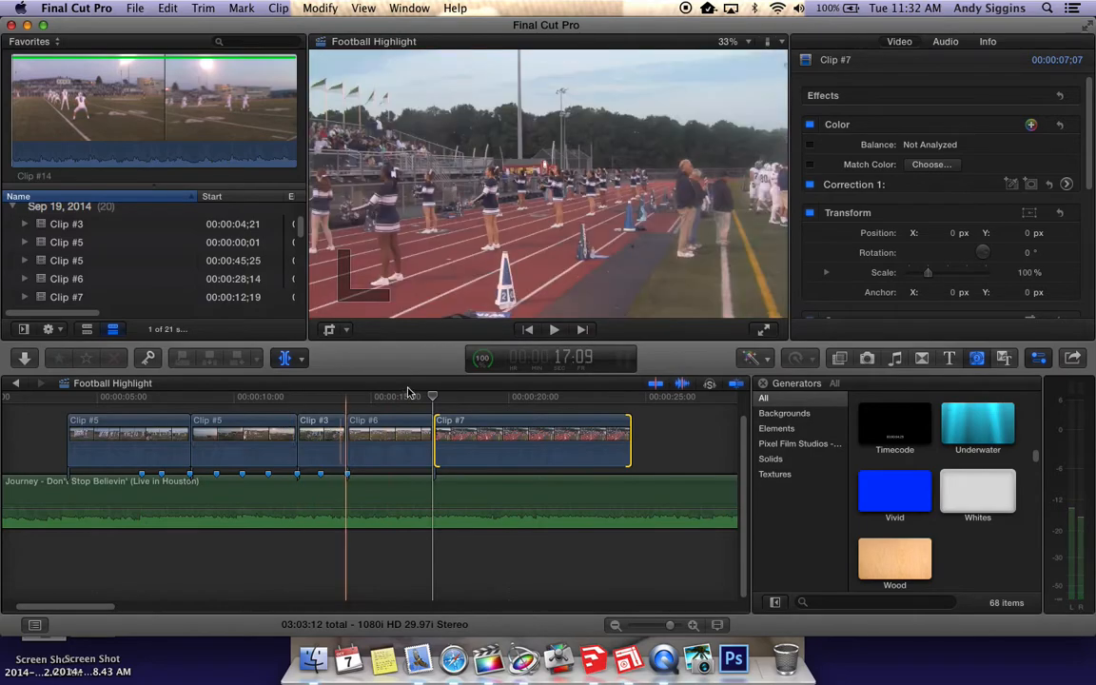
key(Left)
key(Right)
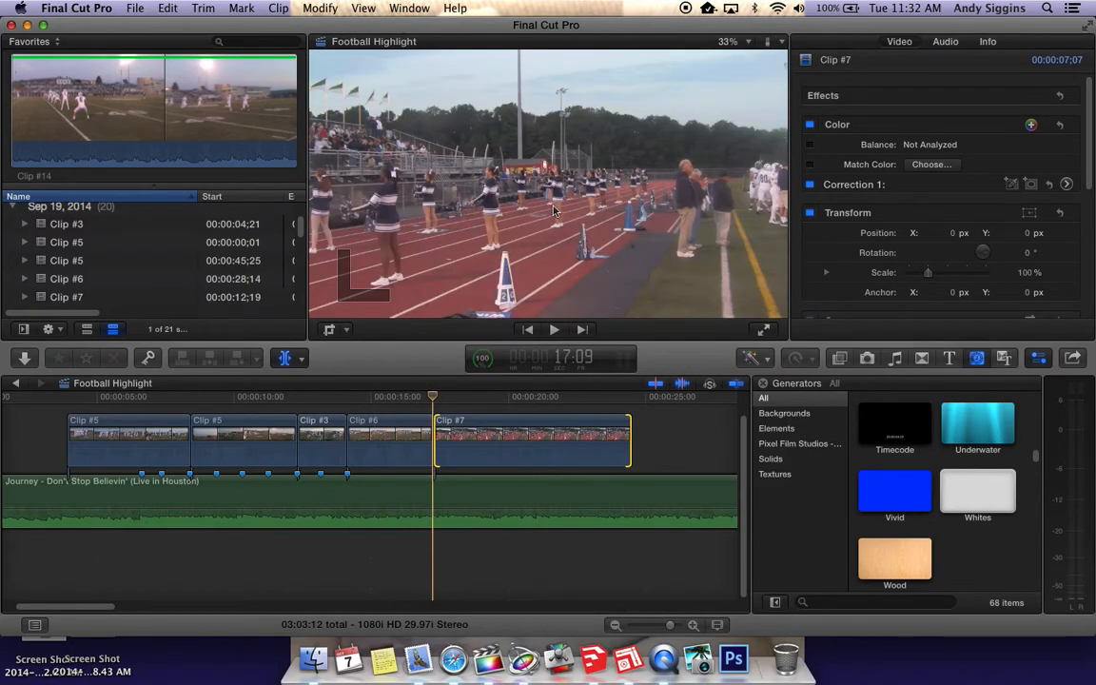
key(Left)
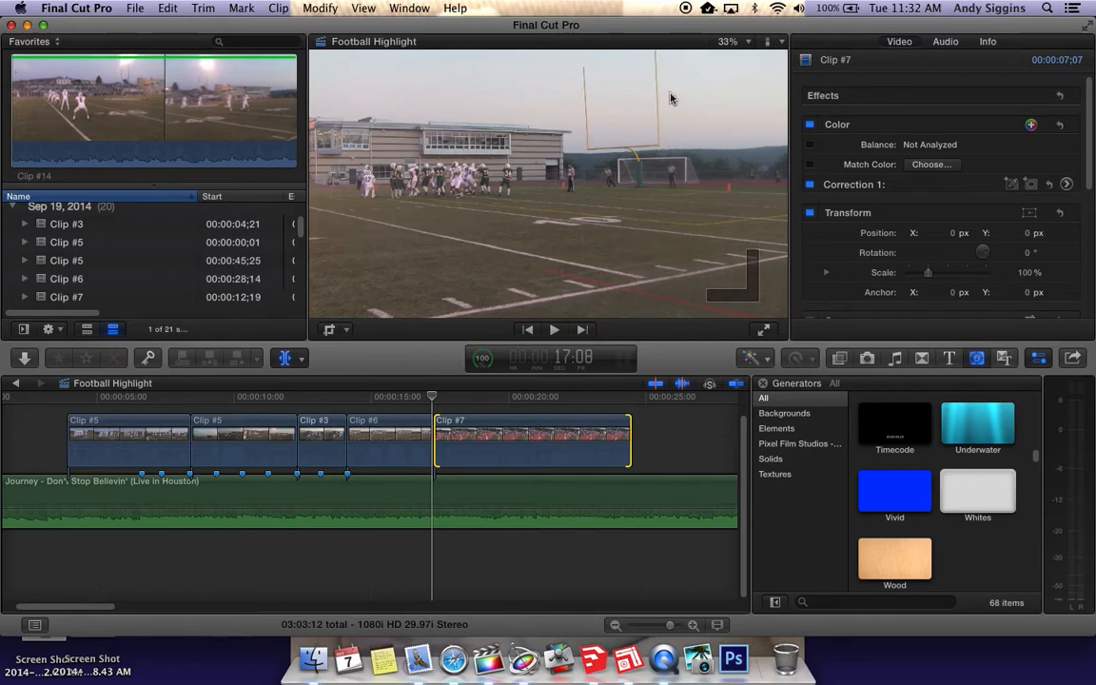
key(Right)
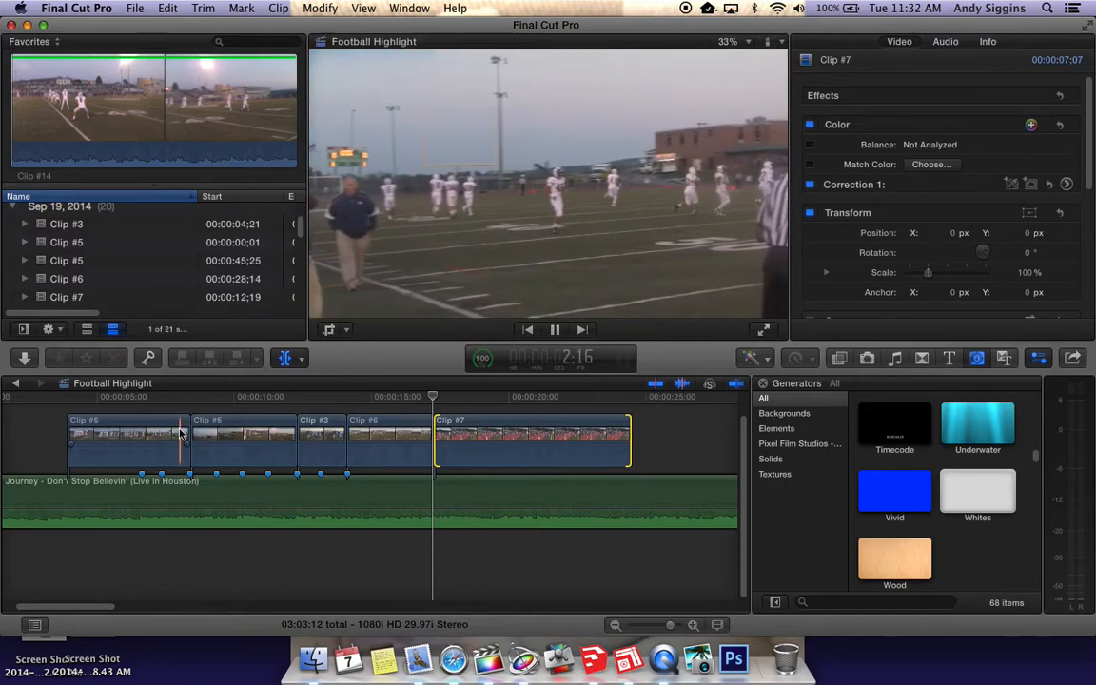
key(space)
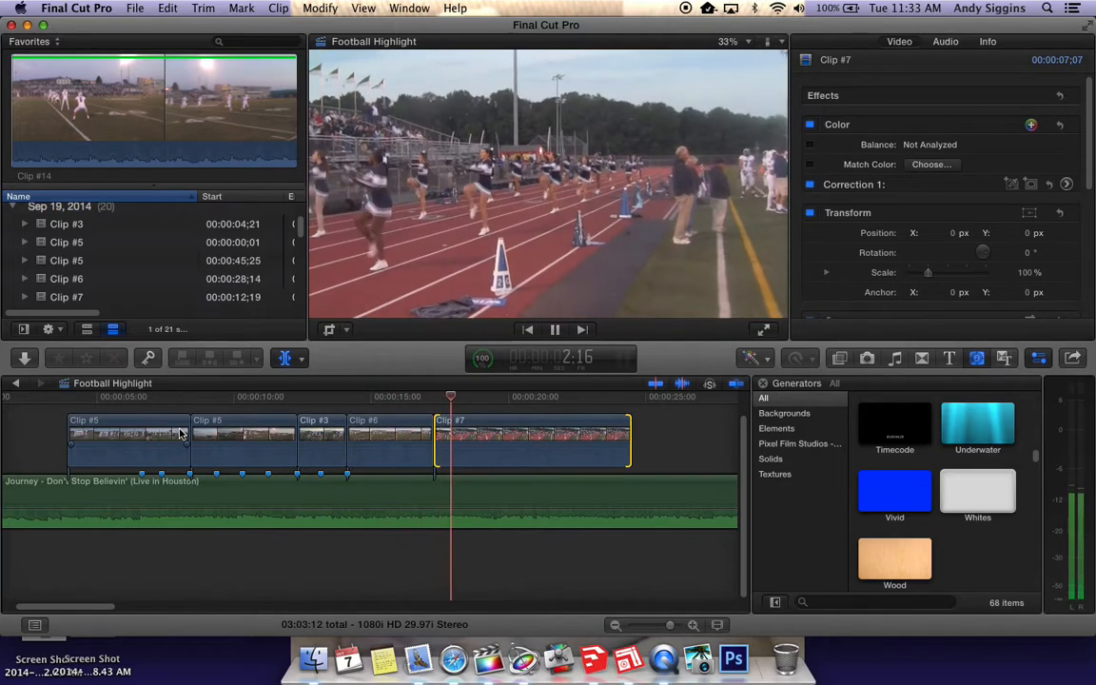
key(space)
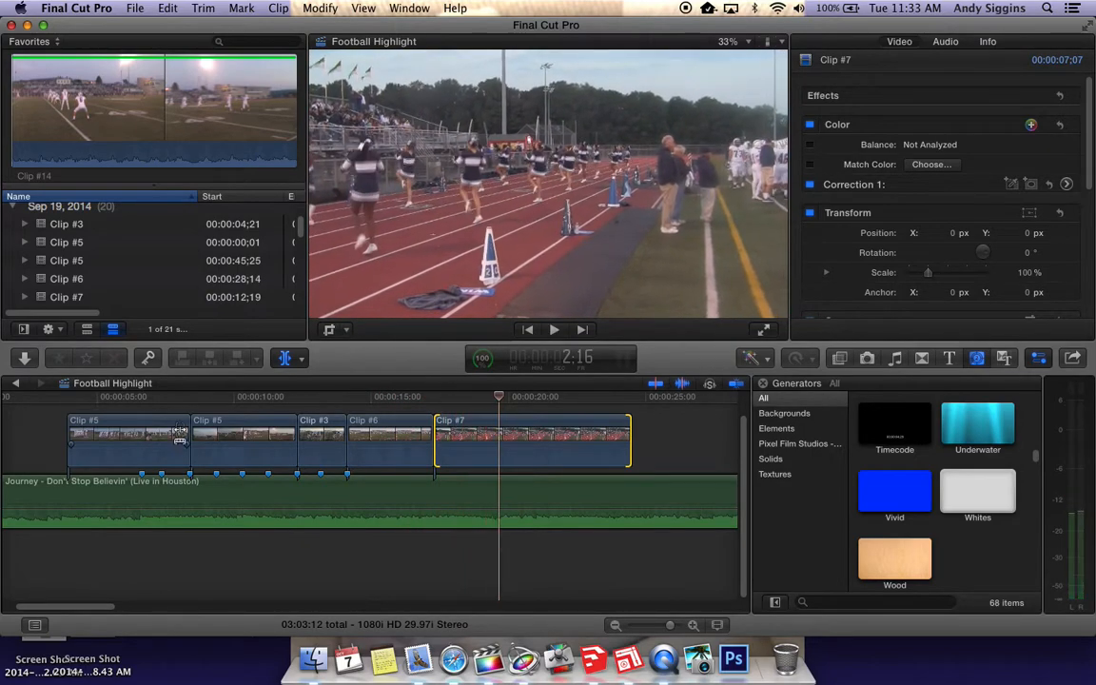